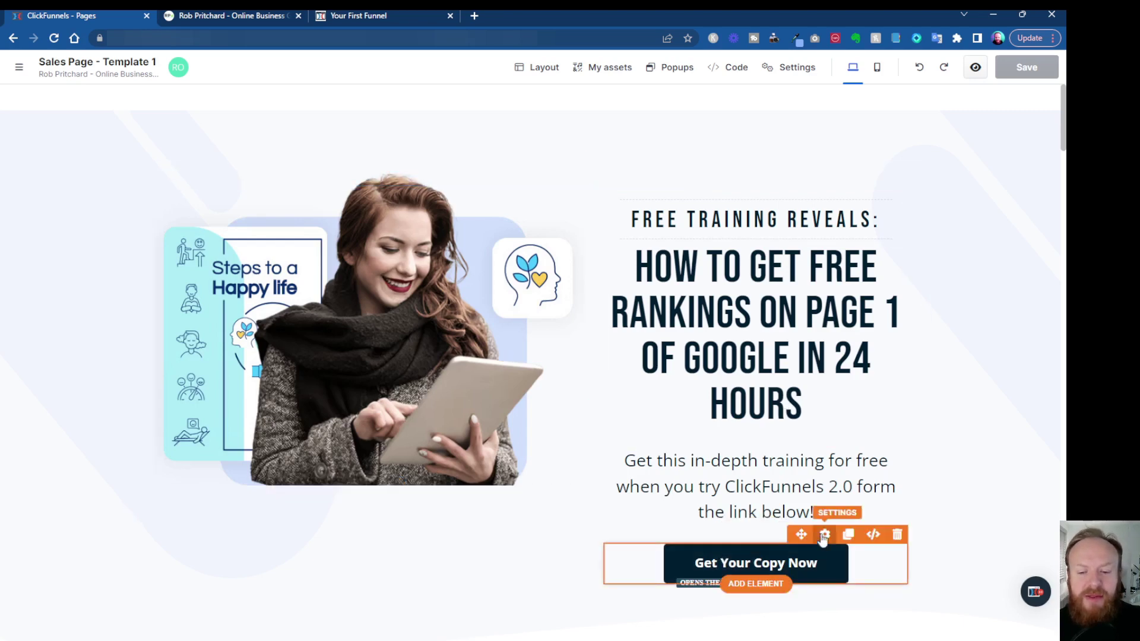
- Open the settings of the Get Your Copy Now button and place the cursor in its button text
{"action": "left_click", "coordinate": [825, 536]}
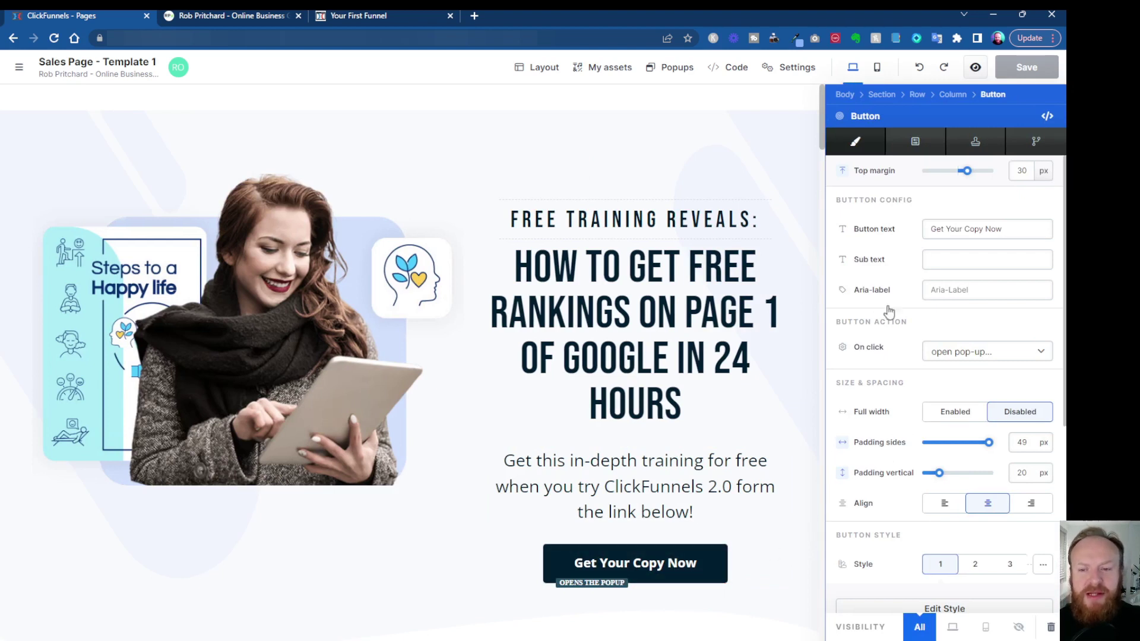
{"action": "double_click", "coordinate": [938, 230]}
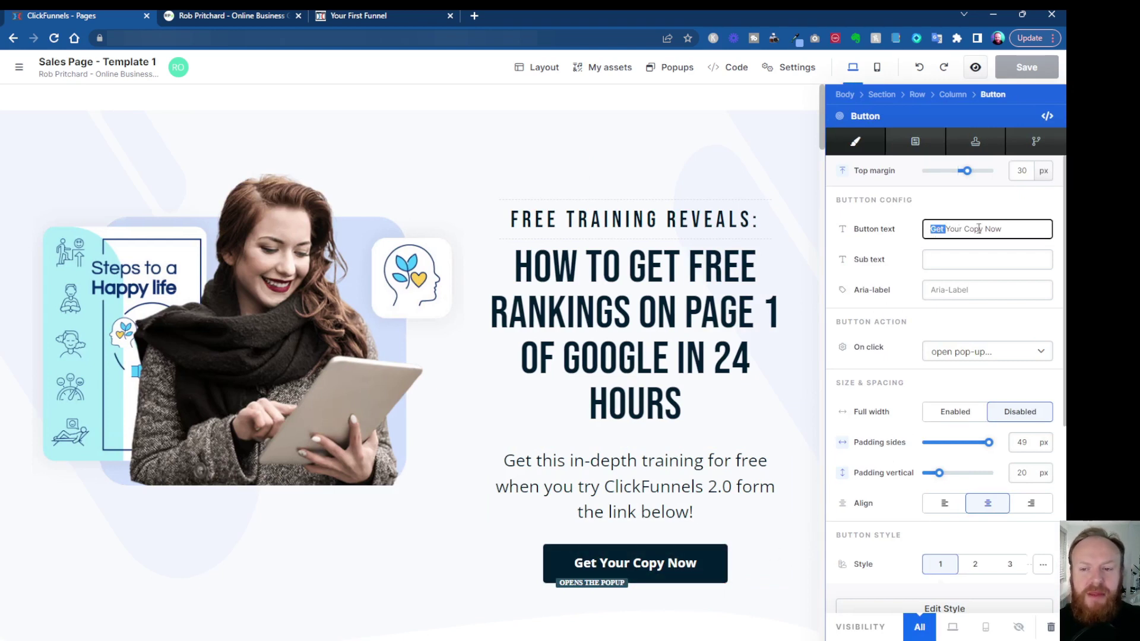
{"action": "left_click", "coordinate": [932, 230]}
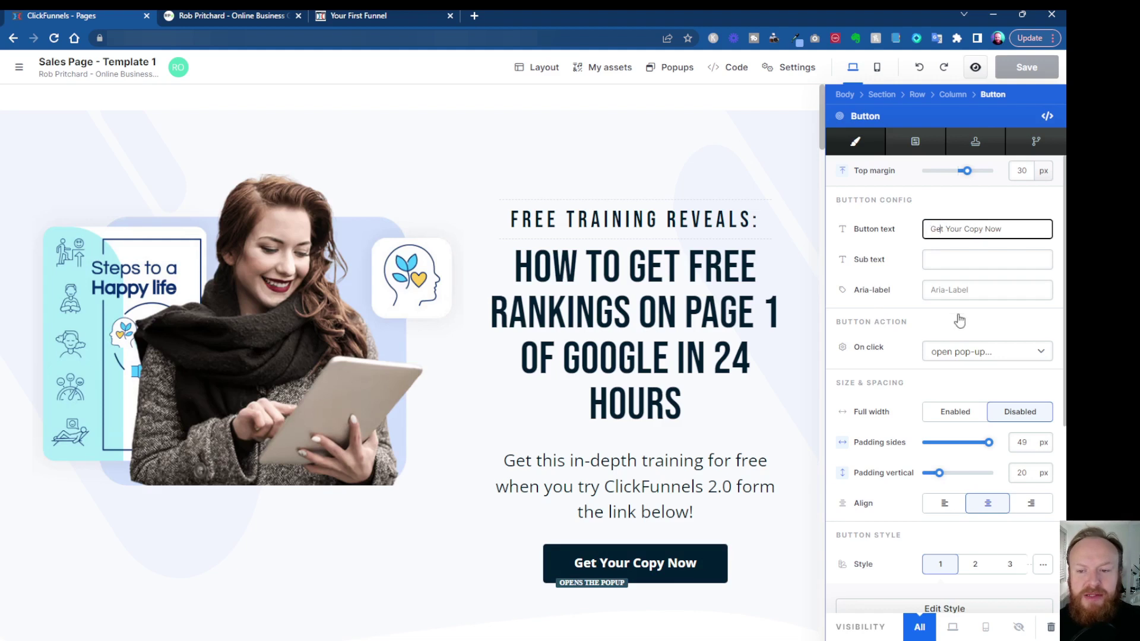
- Try the sub text "click here" on the Get Your Copy Now button, and clear it again
{"action": "left_click", "coordinate": [957, 261]}
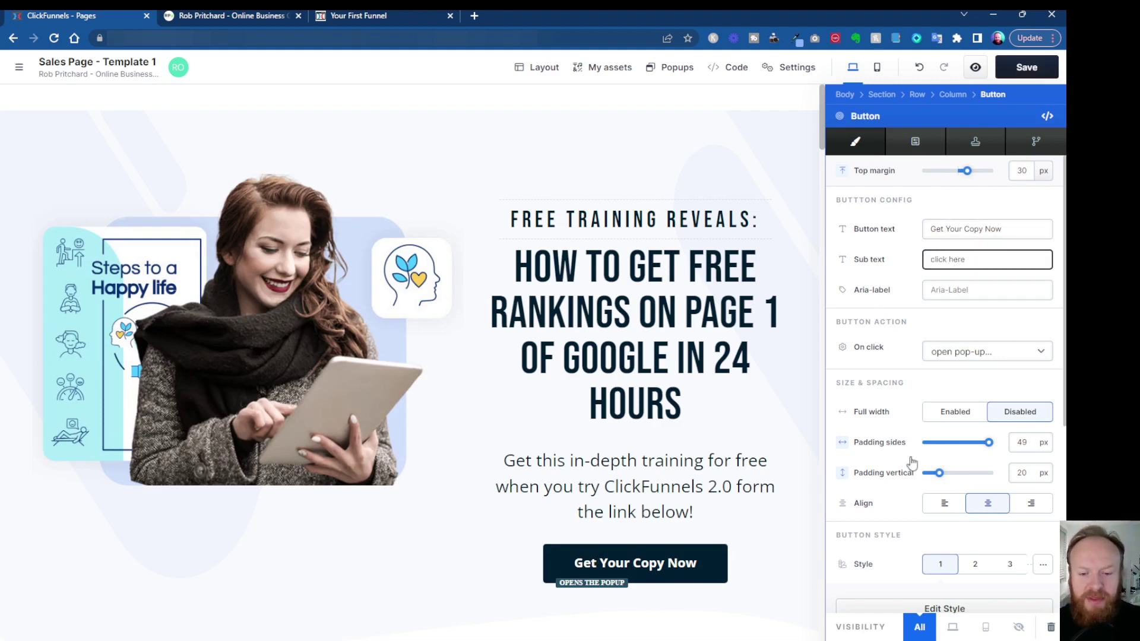
{"action": "left_click", "coordinate": [972, 326]}
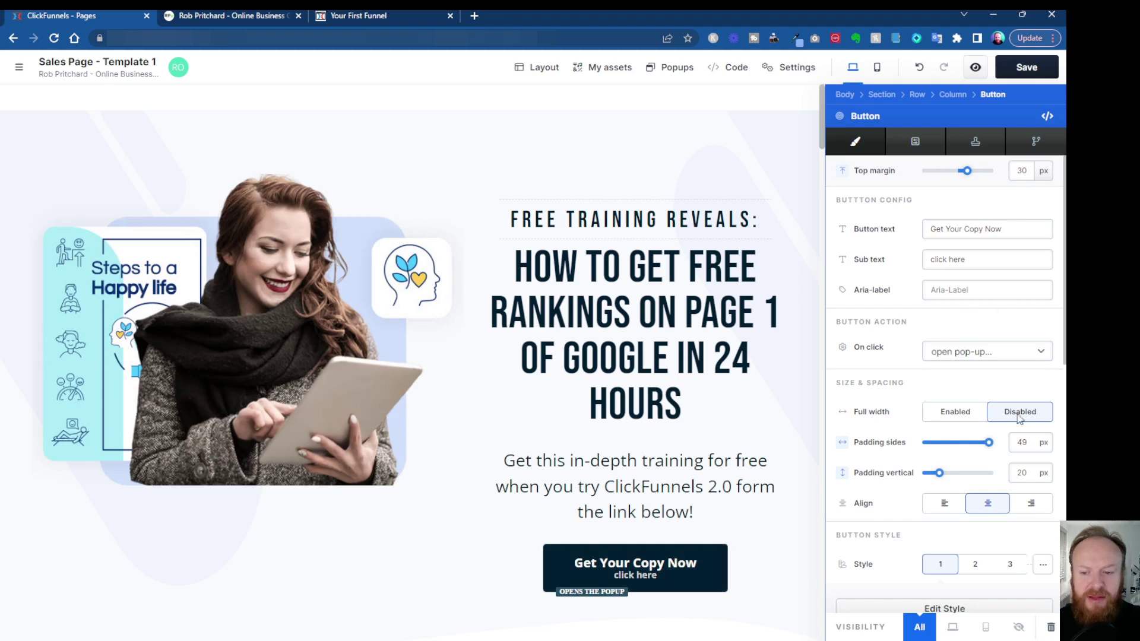
{"action": "triple_click", "coordinate": [967, 261]}
{"action": "key", "text": "BackSpace"}
{"action": "left_click", "coordinate": [1011, 321]}
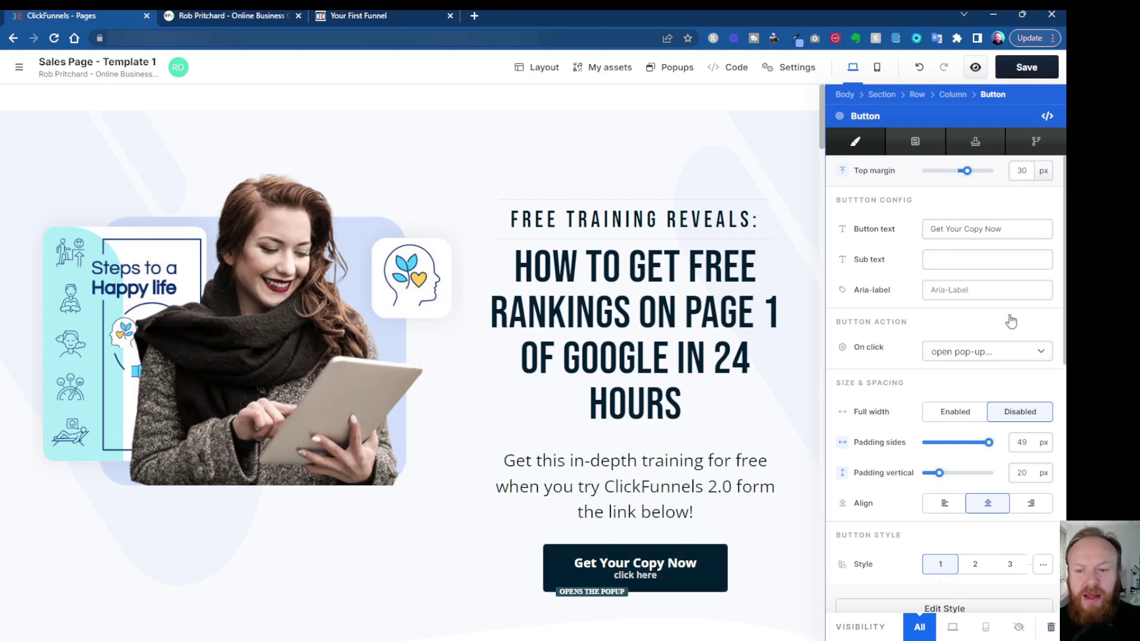
- Examine the available on-click actions for the button without changing the current one
{"action": "scroll", "coordinate": [996, 334], "scroll_direction": "down", "scroll_amount": 2}
{"action": "left_click", "coordinate": [967, 225]}
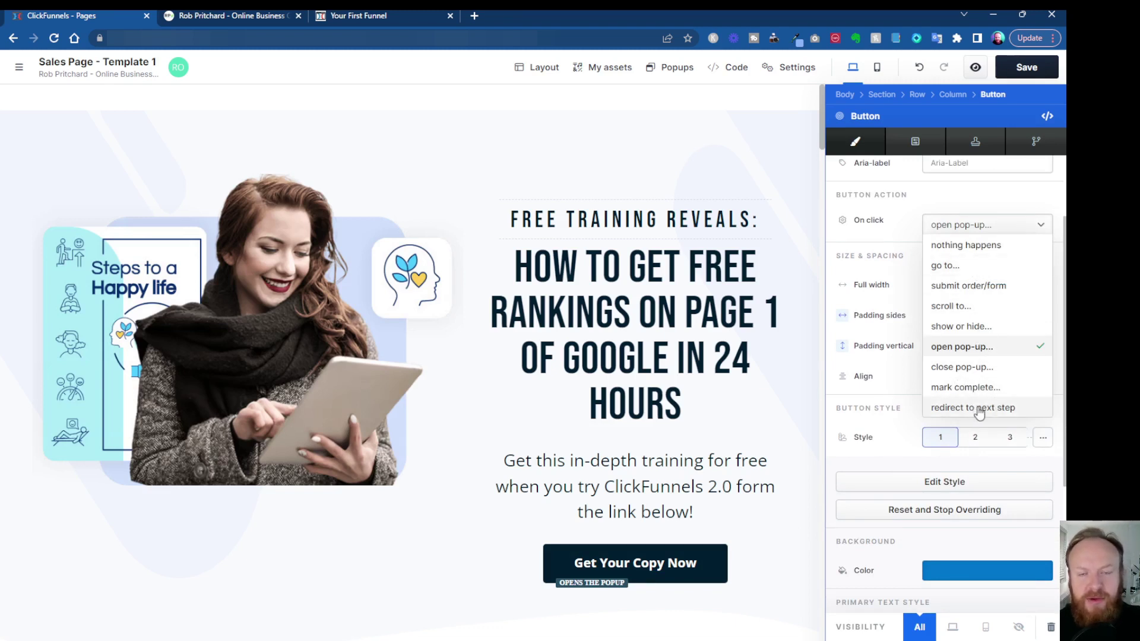
{"action": "left_click", "coordinate": [936, 226]}
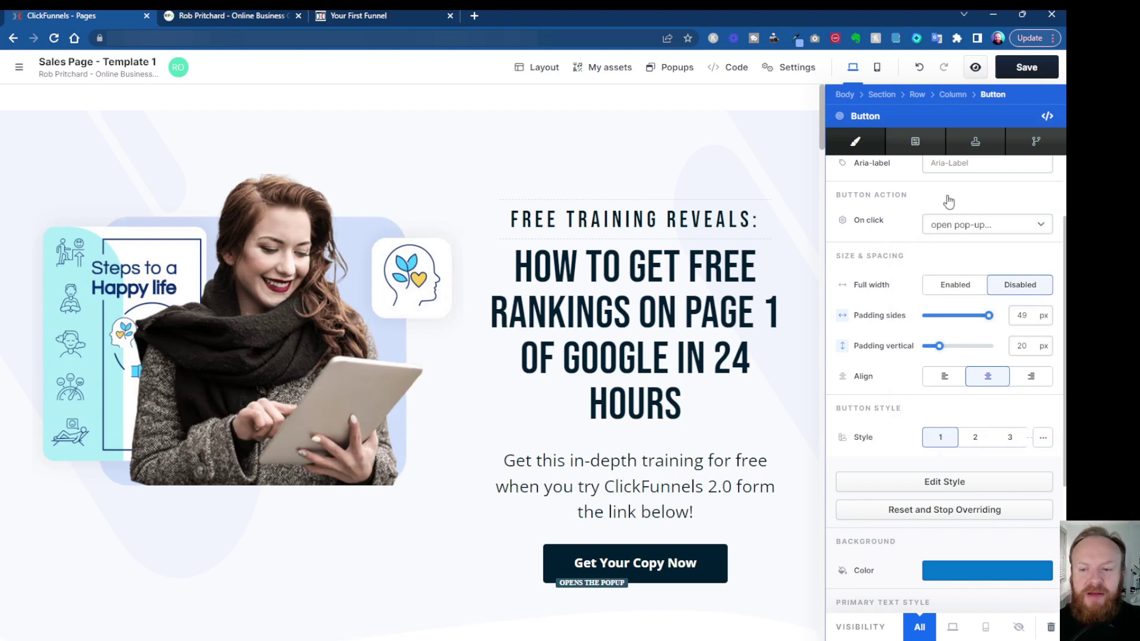
- Set the button's side padding to 40 px, and undo a trial vertical padding of 22 px
{"action": "left_click_drag", "start_coordinate": [989, 316], "coordinate": [990, 322]}
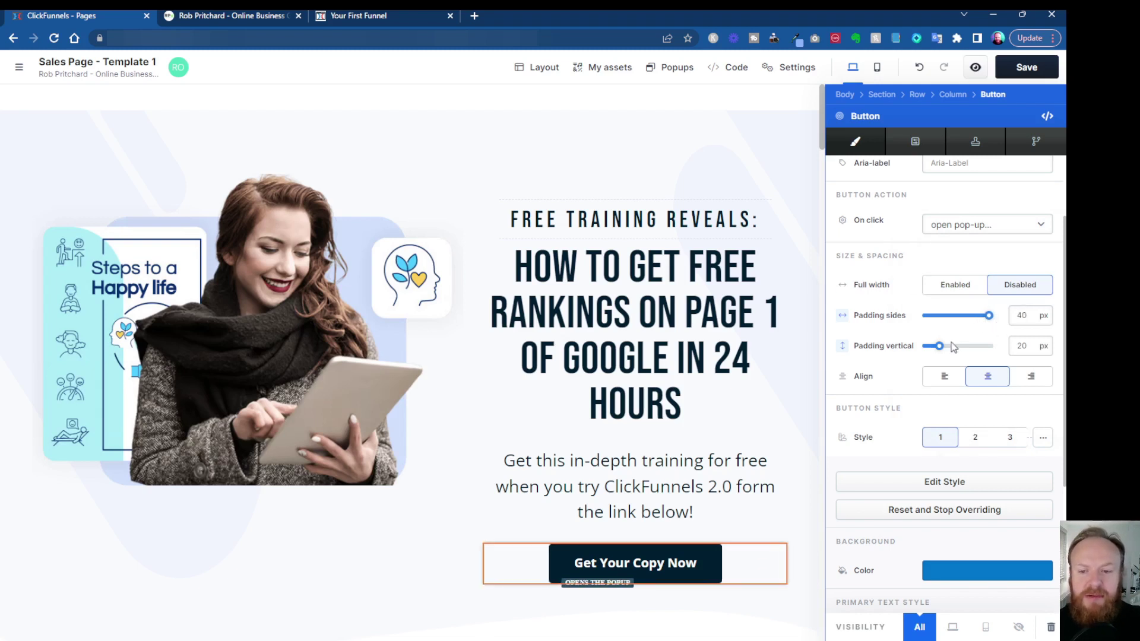
{"action": "left_click_drag", "start_coordinate": [942, 353], "coordinate": [945, 353]}
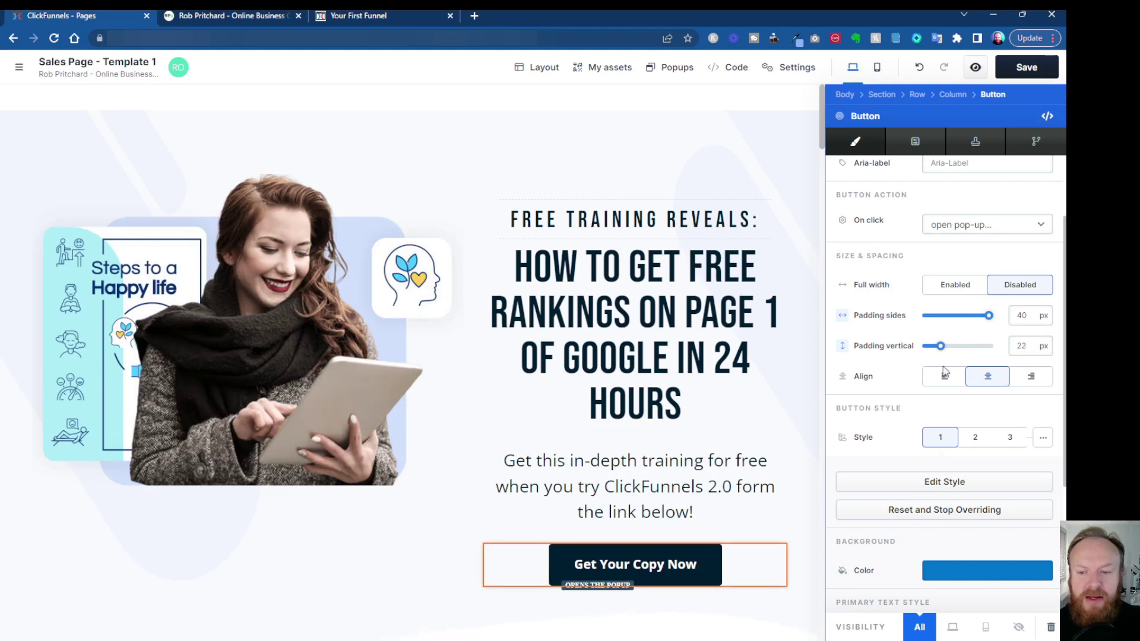
{"action": "left_click", "coordinate": [920, 67]}
- Try button styles 1, 2 and 3 on the Get Your Copy Now button, ending on style 3
{"action": "scroll", "coordinate": [1008, 392], "scroll_direction": "down", "scroll_amount": 3}
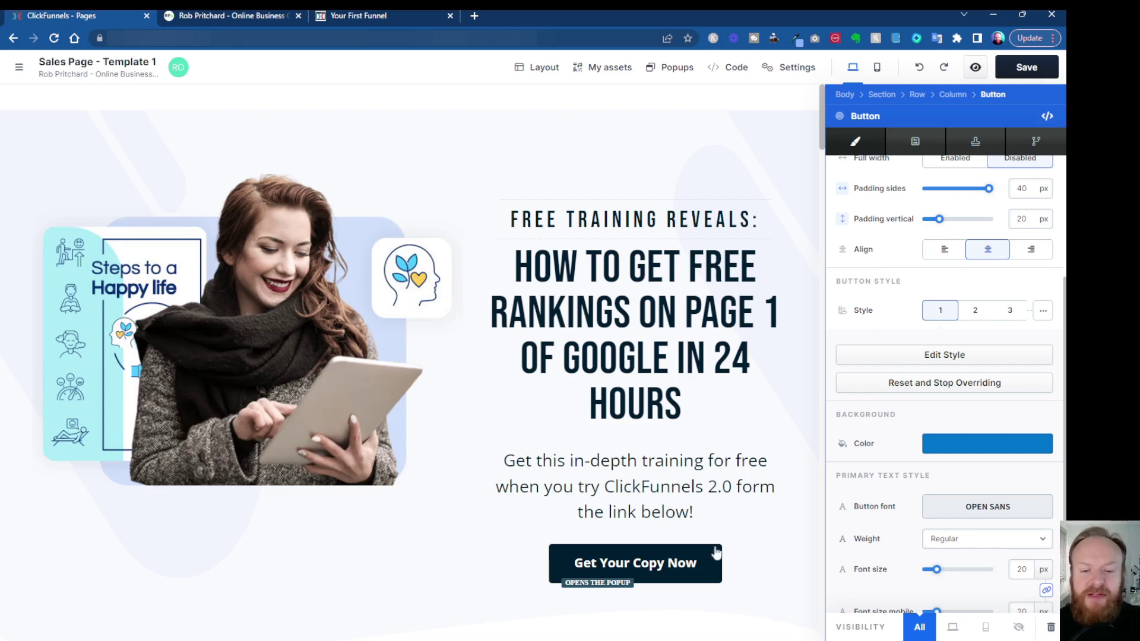
{"action": "left_click", "coordinate": [974, 313]}
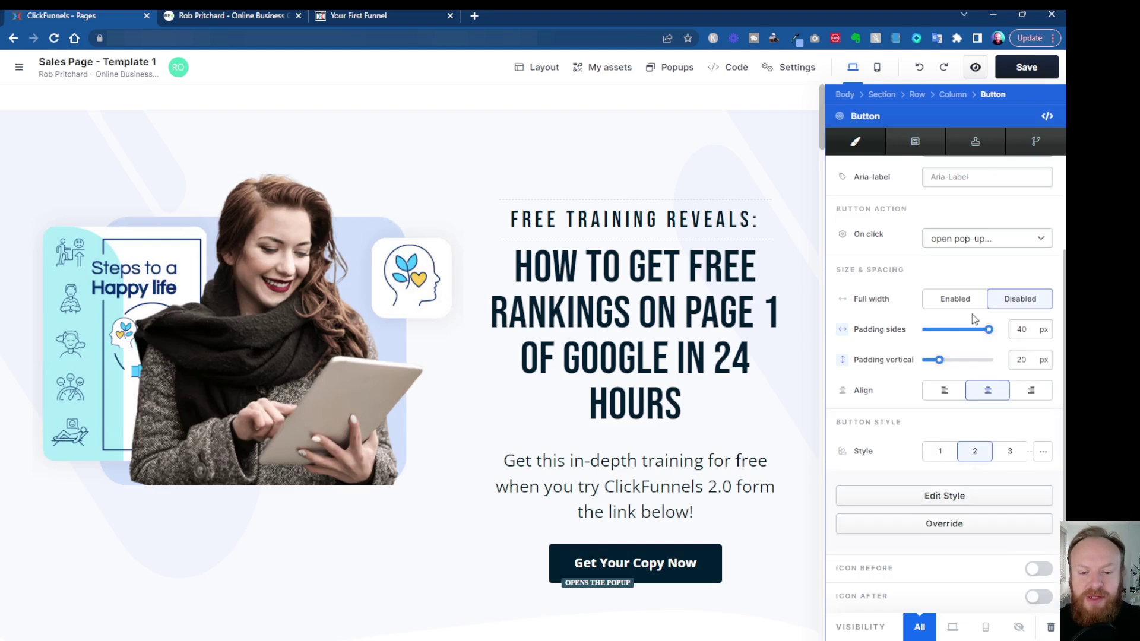
{"action": "left_click", "coordinate": [1007, 457]}
{"action": "left_click", "coordinate": [979, 453]}
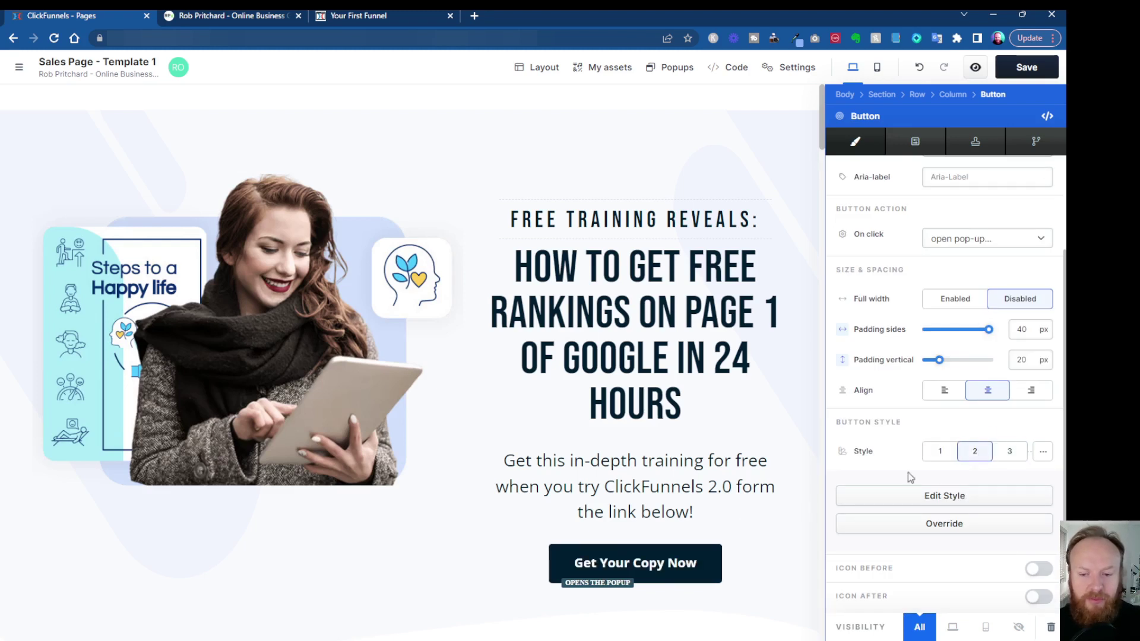
{"action": "left_click", "coordinate": [939, 454]}
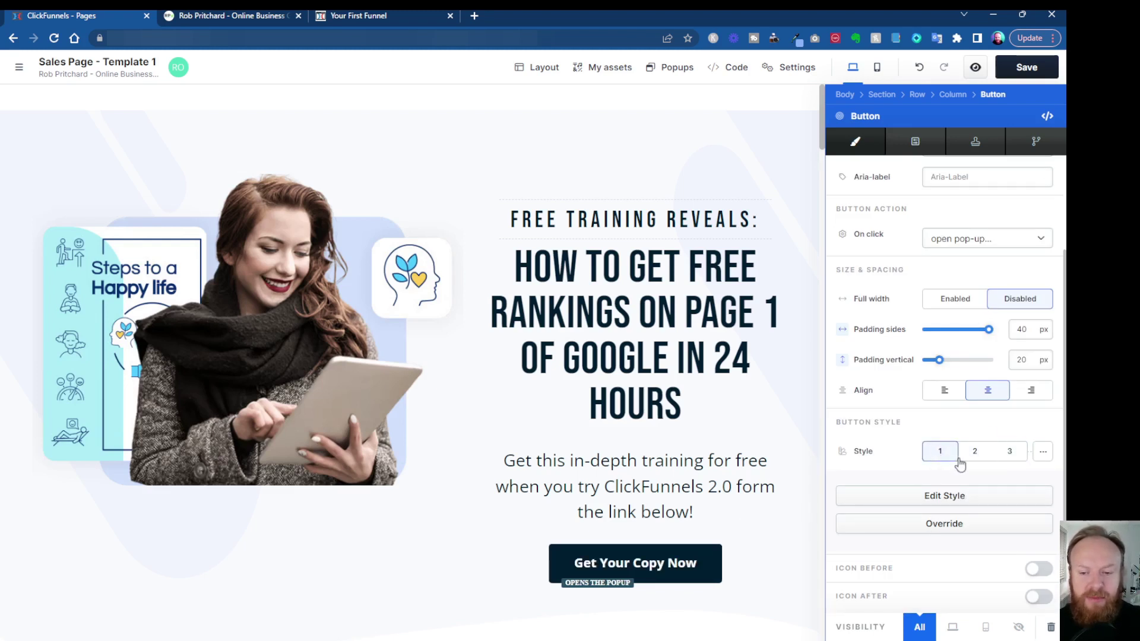
{"action": "left_click", "coordinate": [966, 459]}
{"action": "left_click", "coordinate": [1007, 453]}
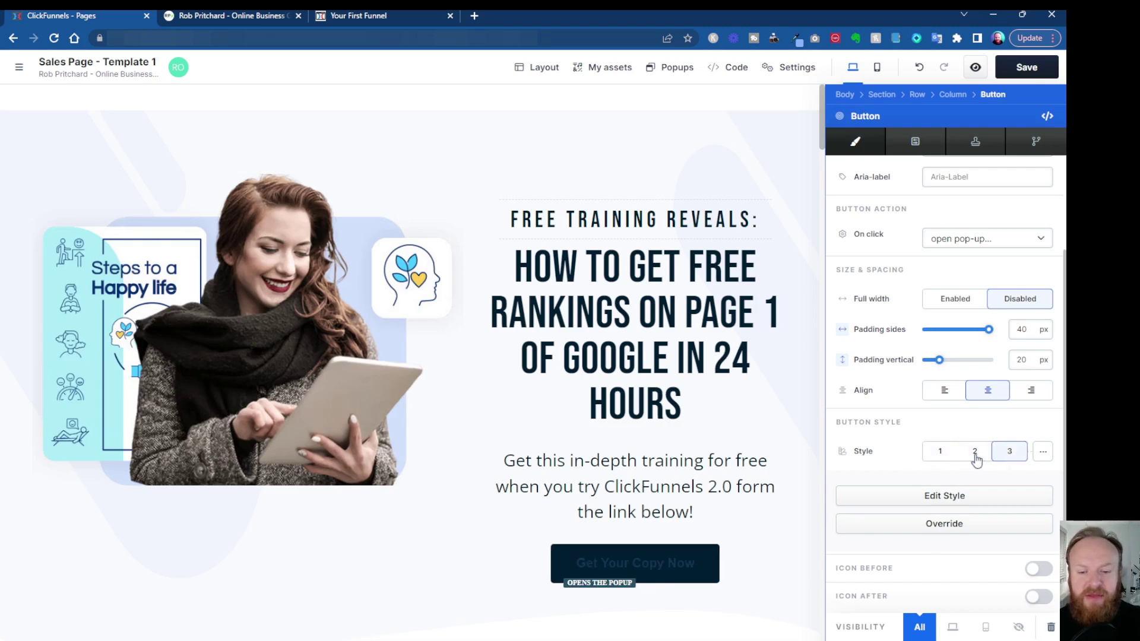
- Examine the style guide's settings for button styles 1 to 3, including text, border, corner and shadow, and return to the page
{"action": "left_click", "coordinate": [956, 503]}
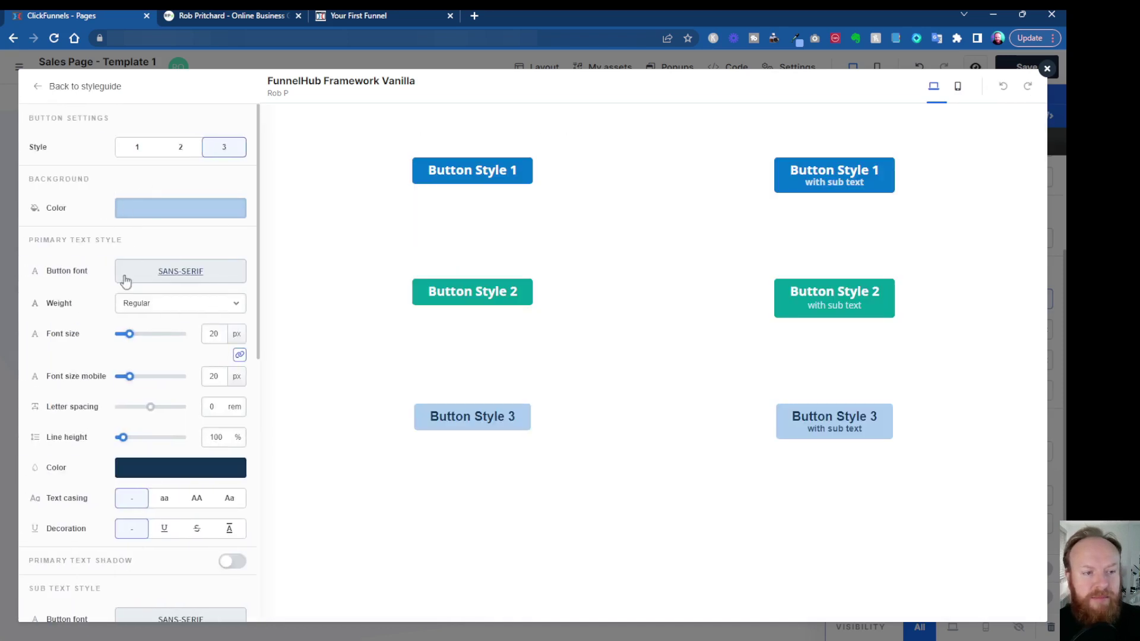
{"action": "scroll", "coordinate": [144, 376], "scroll_direction": "down", "scroll_amount": 2}
{"action": "scroll", "coordinate": [149, 356], "scroll_direction": "up", "scroll_amount": 2}
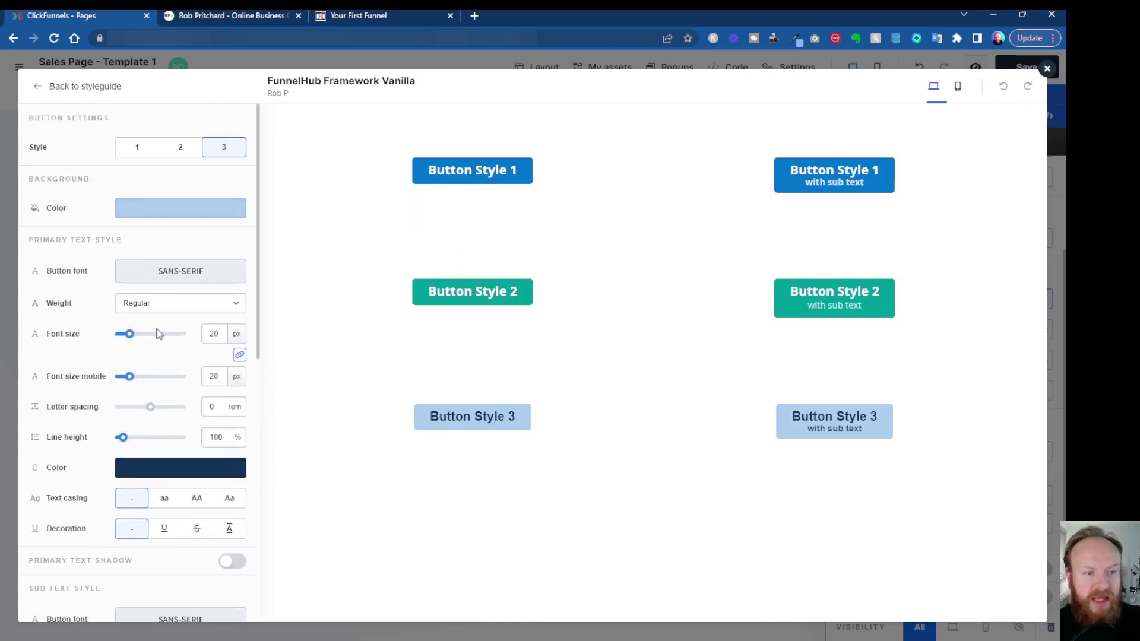
{"action": "left_click", "coordinate": [137, 147]}
{"action": "left_click", "coordinate": [179, 149]}
{"action": "left_click", "coordinate": [220, 153]}
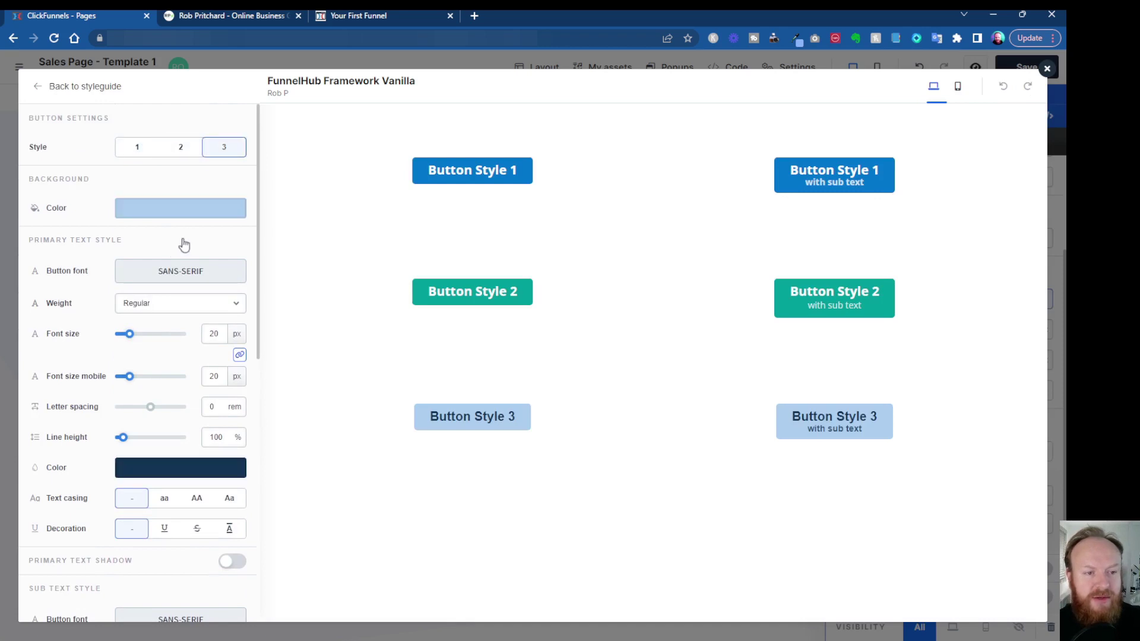
{"action": "scroll", "coordinate": [178, 268], "scroll_direction": "down", "scroll_amount": 8}
{"action": "scroll", "coordinate": [218, 365], "scroll_direction": "down", "scroll_amount": 2}
{"action": "scroll", "coordinate": [154, 297], "scroll_direction": "up", "scroll_amount": 1}
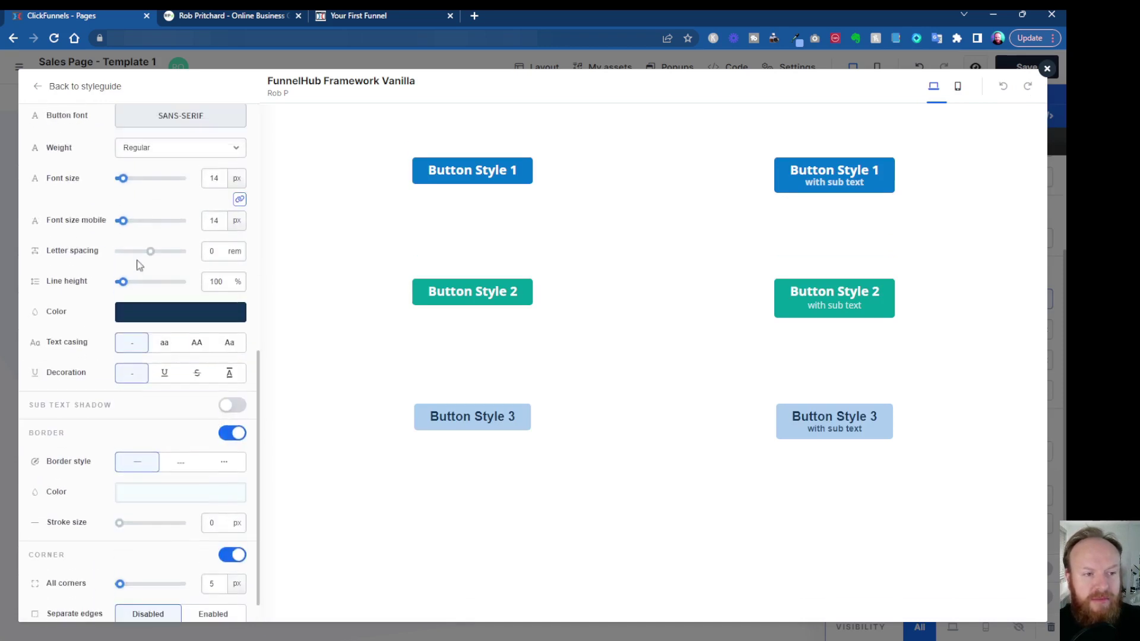
{"action": "scroll", "coordinate": [148, 282], "scroll_direction": "down", "scroll_amount": 1}
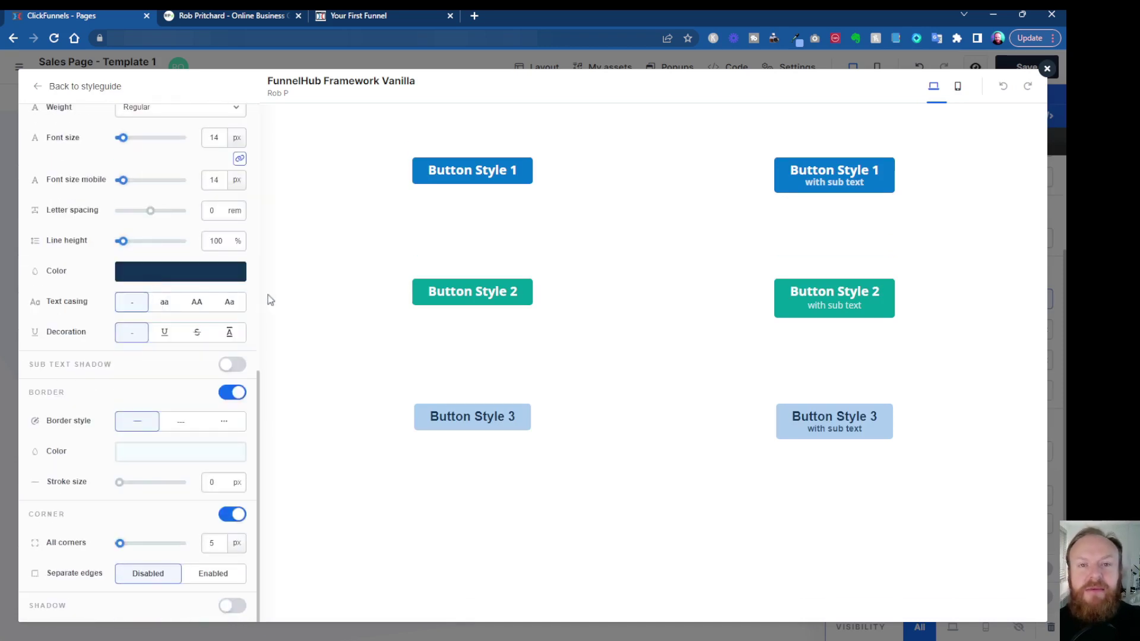
{"action": "left_click", "coordinate": [37, 86]}
{"action": "left_click", "coordinate": [42, 90]}
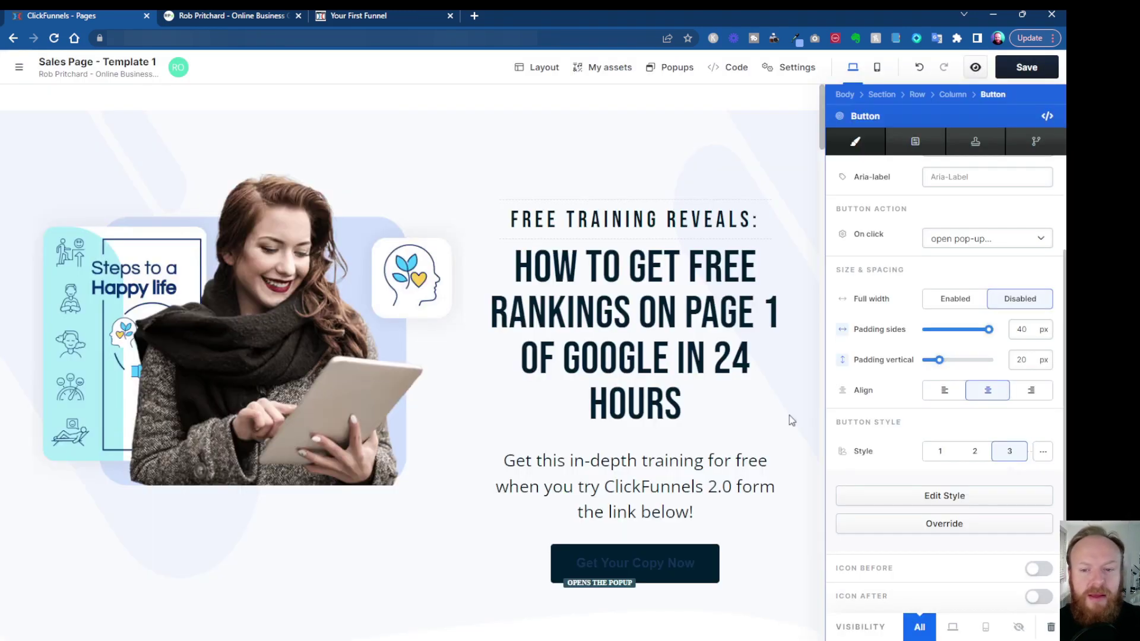
- Try a custom style on the button, and undo the recent button style changes
{"action": "left_click", "coordinate": [1044, 453]}
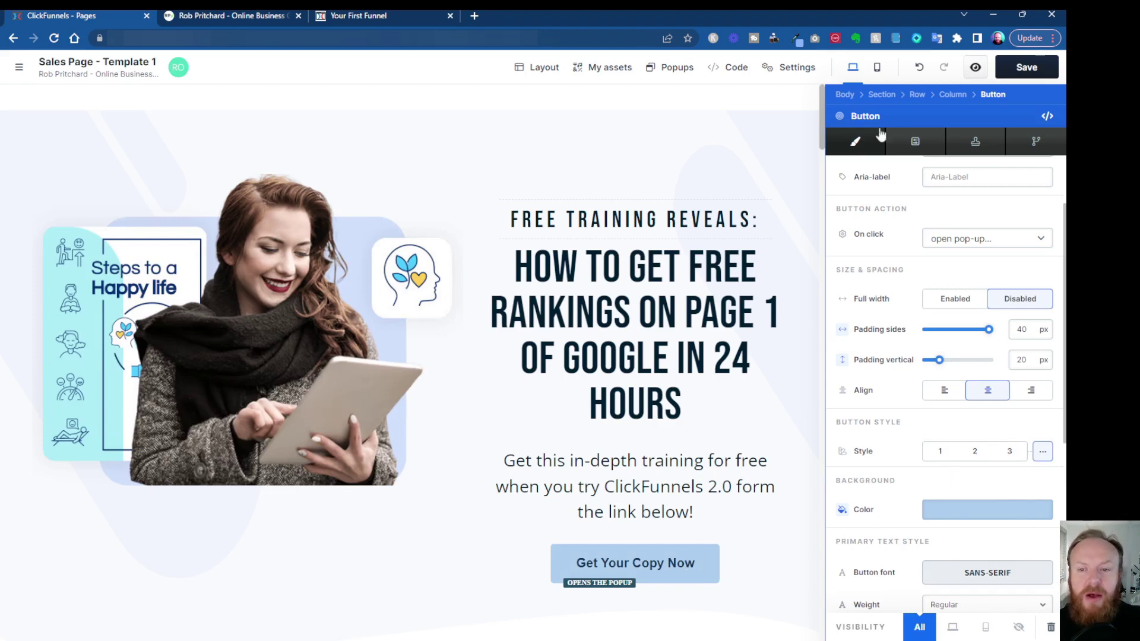
{"action": "left_click", "coordinate": [919, 67]}
{"action": "left_click", "coordinate": [919, 67]}
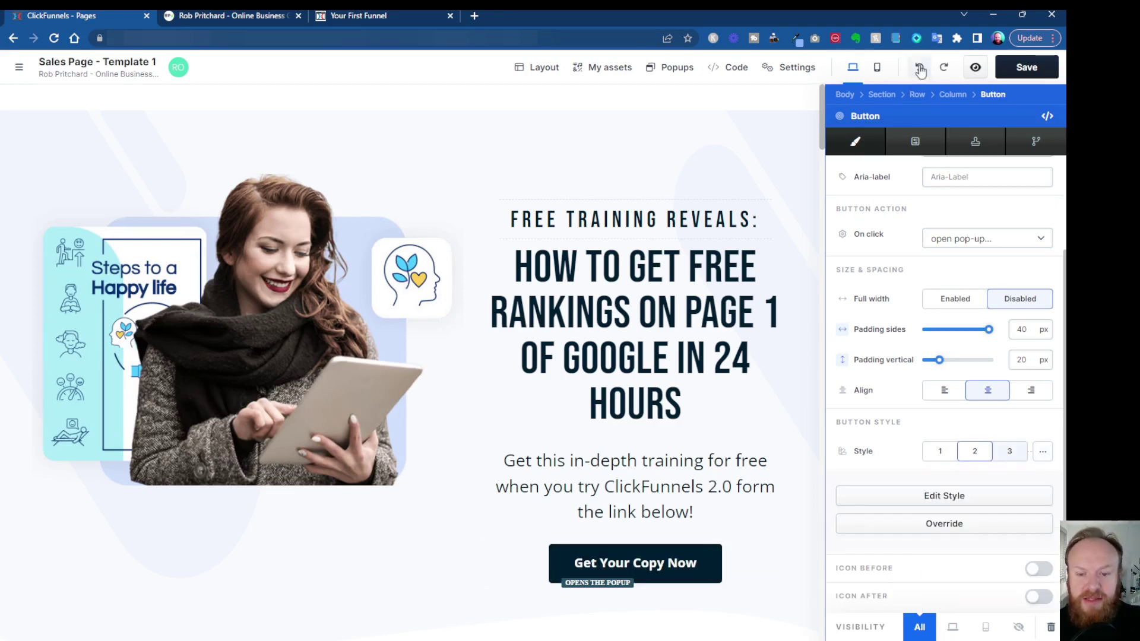
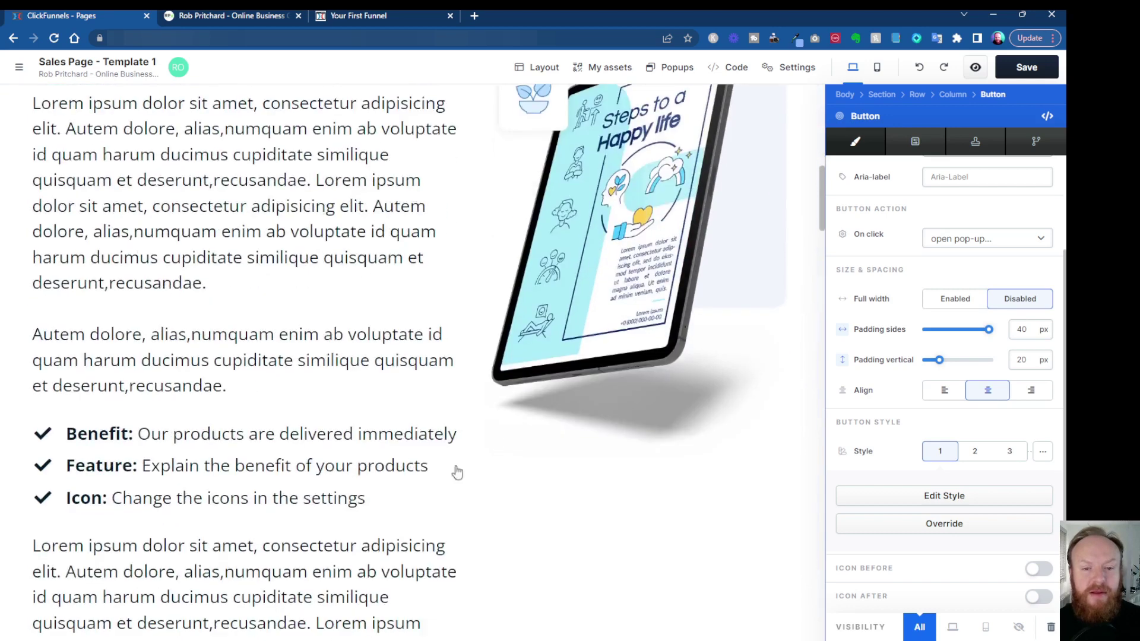
- Override style 1 for the Get Your Copy Now button and give it a custom solid bright green background
{"action": "scroll", "coordinate": [541, 476], "scroll_direction": "up", "scroll_amount": 10}
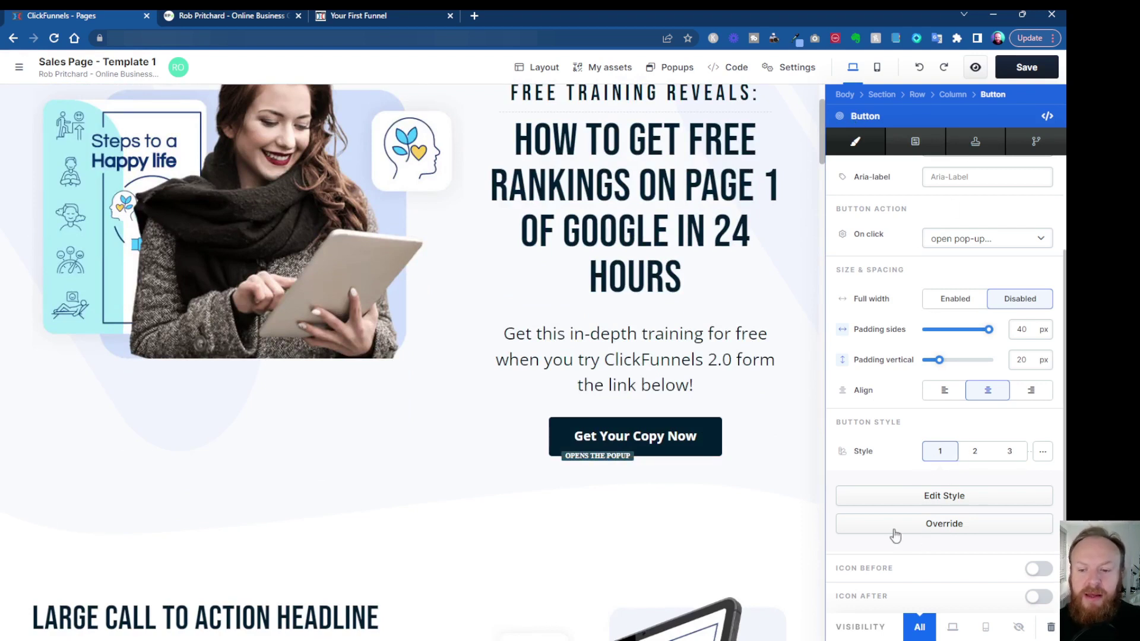
{"action": "left_click", "coordinate": [941, 528]}
{"action": "scroll", "coordinate": [954, 538], "scroll_direction": "down", "scroll_amount": 3}
{"action": "scroll", "coordinate": [954, 538], "scroll_direction": "down", "scroll_amount": 1}
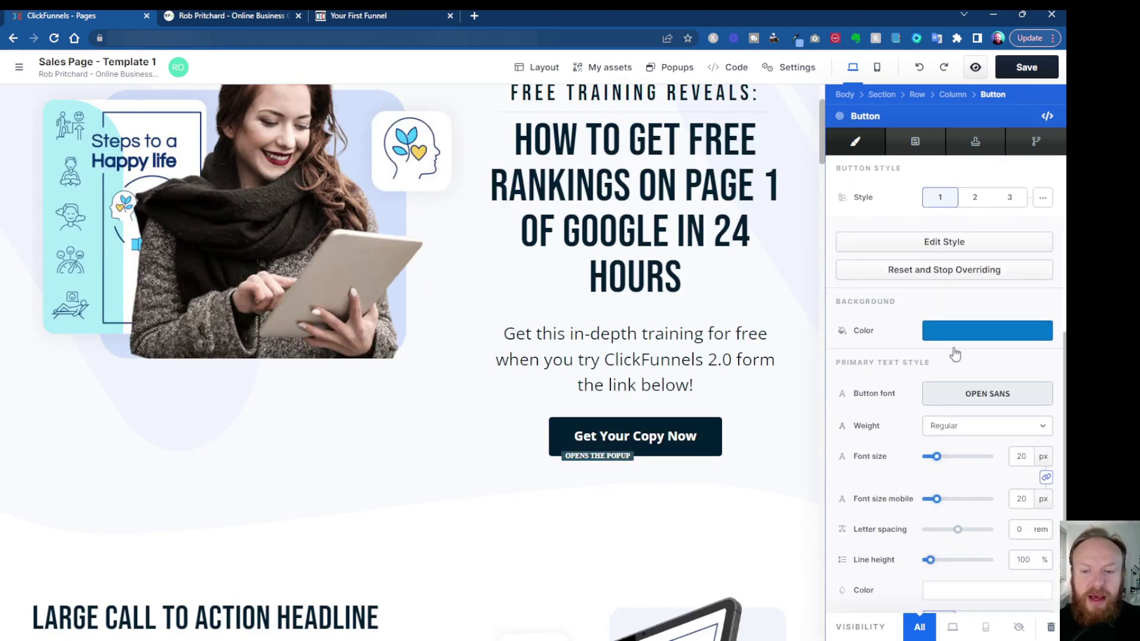
{"action": "left_click", "coordinate": [968, 336]}
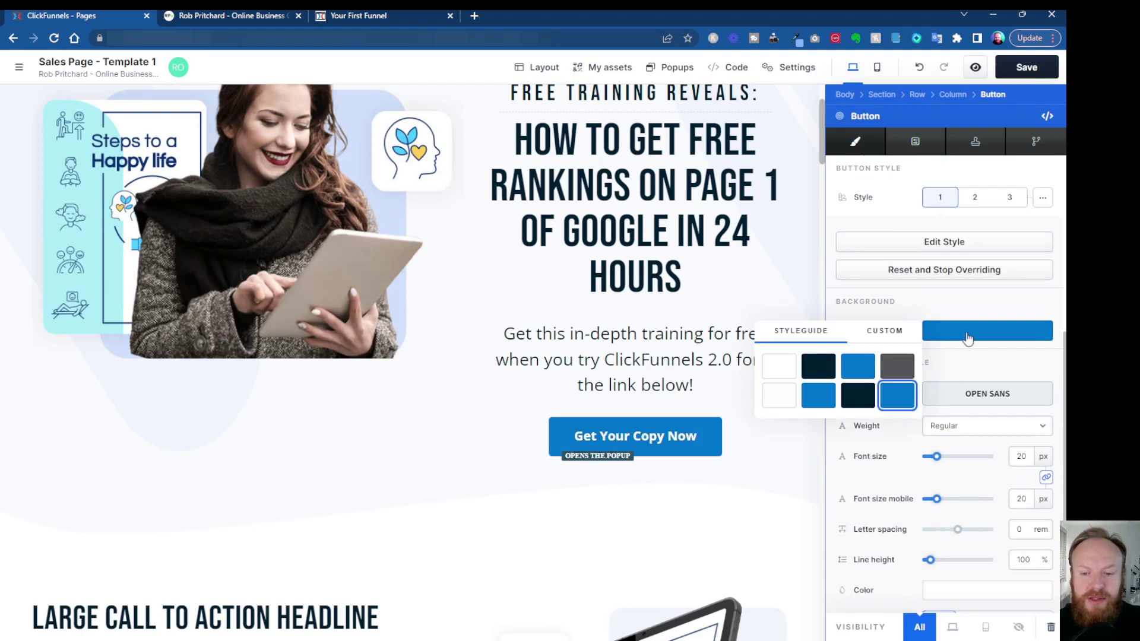
{"action": "left_click", "coordinate": [887, 334]}
{"action": "left_click_drag", "start_coordinate": [850, 519], "coordinate": [817, 520]}
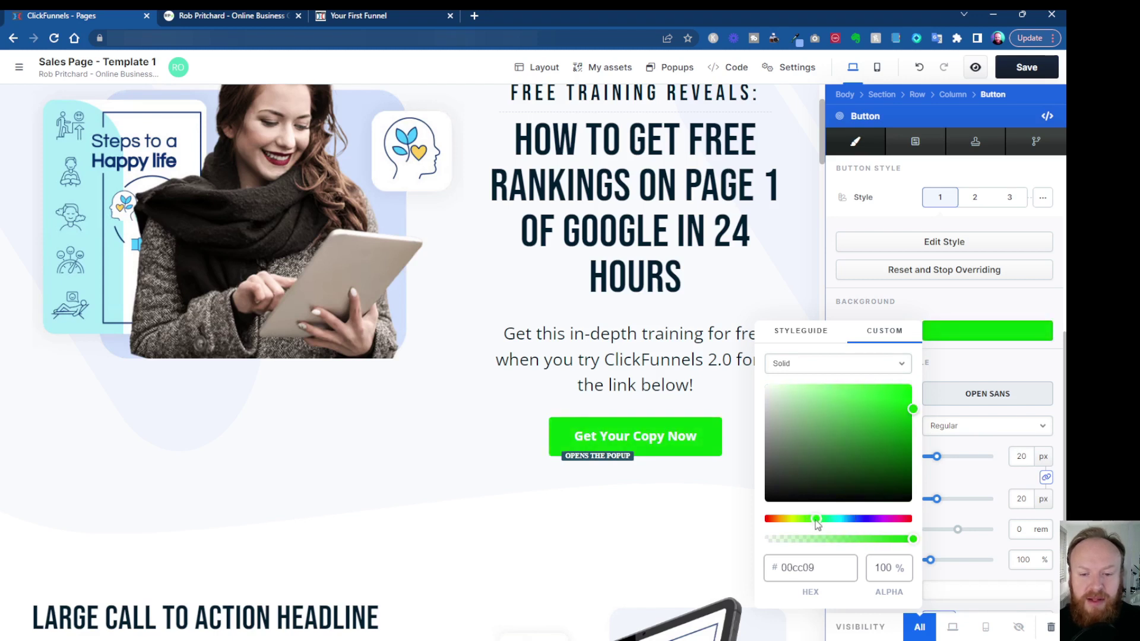
{"action": "left_click", "coordinate": [974, 365]}
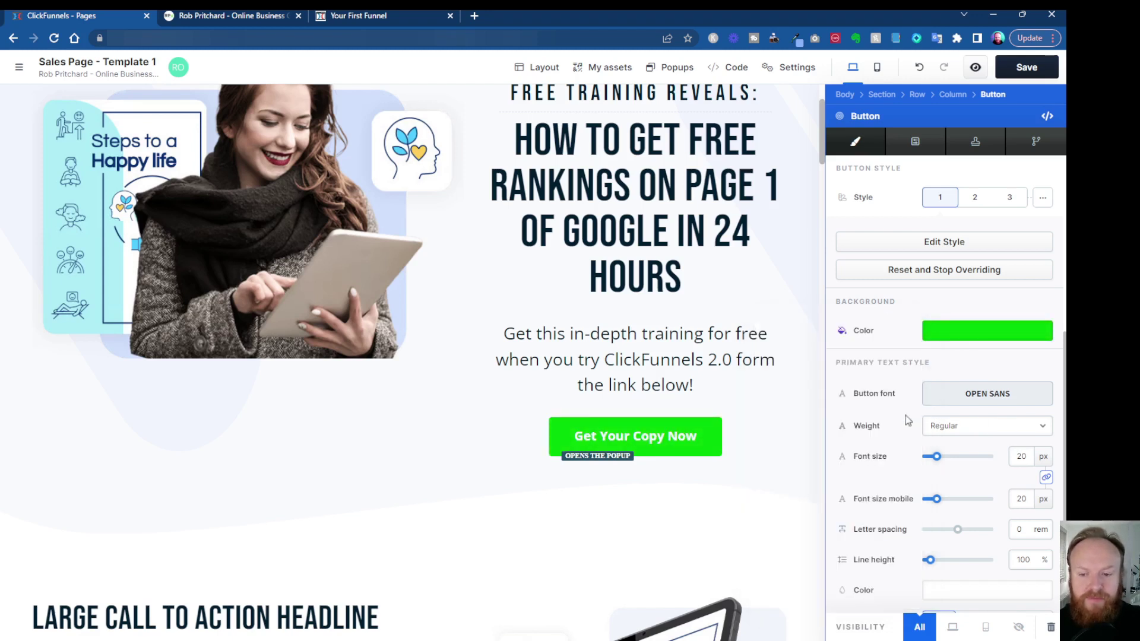
- Set the button text's weight to Bold and its font size to 26 px
{"action": "left_click", "coordinate": [1033, 430]}
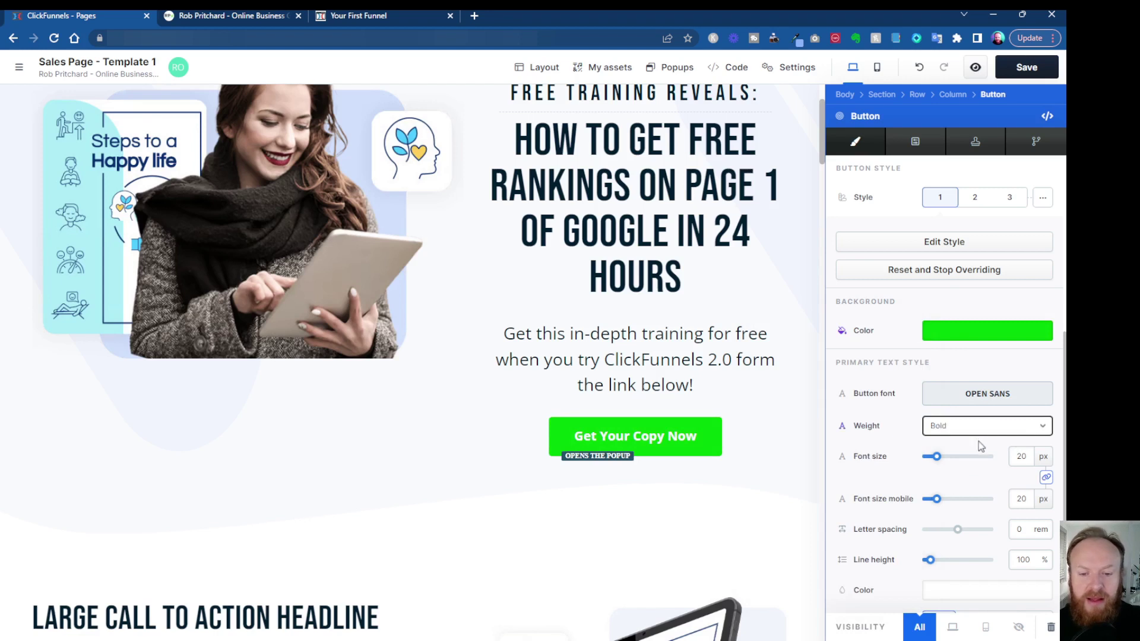
{"action": "left_click_drag", "start_coordinate": [937, 457], "coordinate": [943, 457]}
- Check the button text's color options, and set its text casing to Aa after trying aa and AA
{"action": "scroll", "coordinate": [946, 516], "scroll_direction": "down", "scroll_amount": 2}
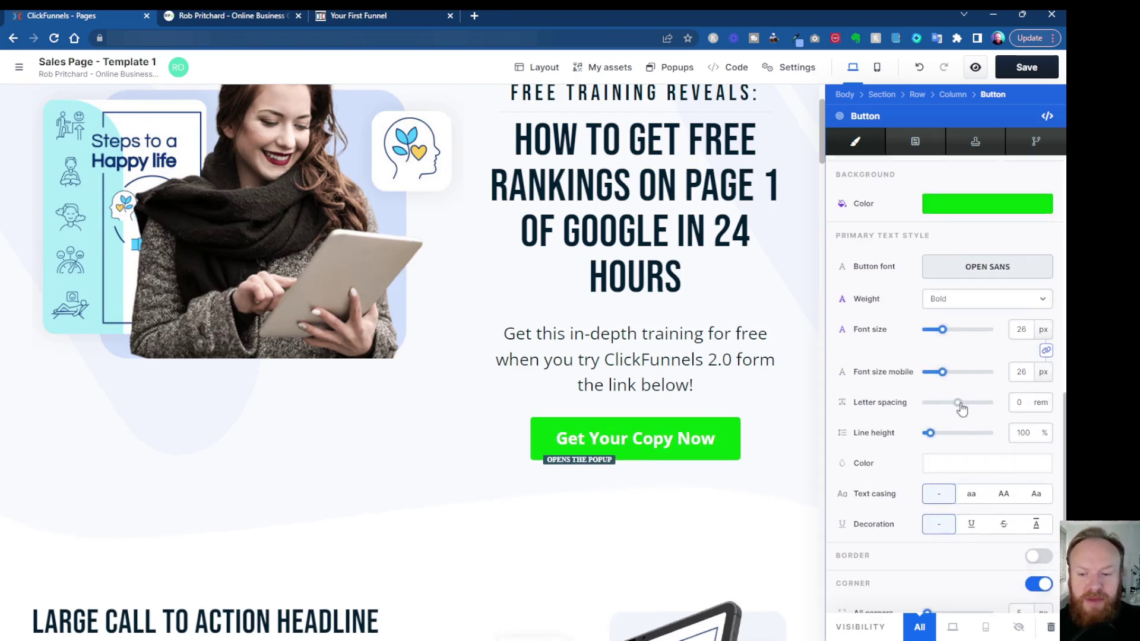
{"action": "left_click", "coordinate": [959, 471]}
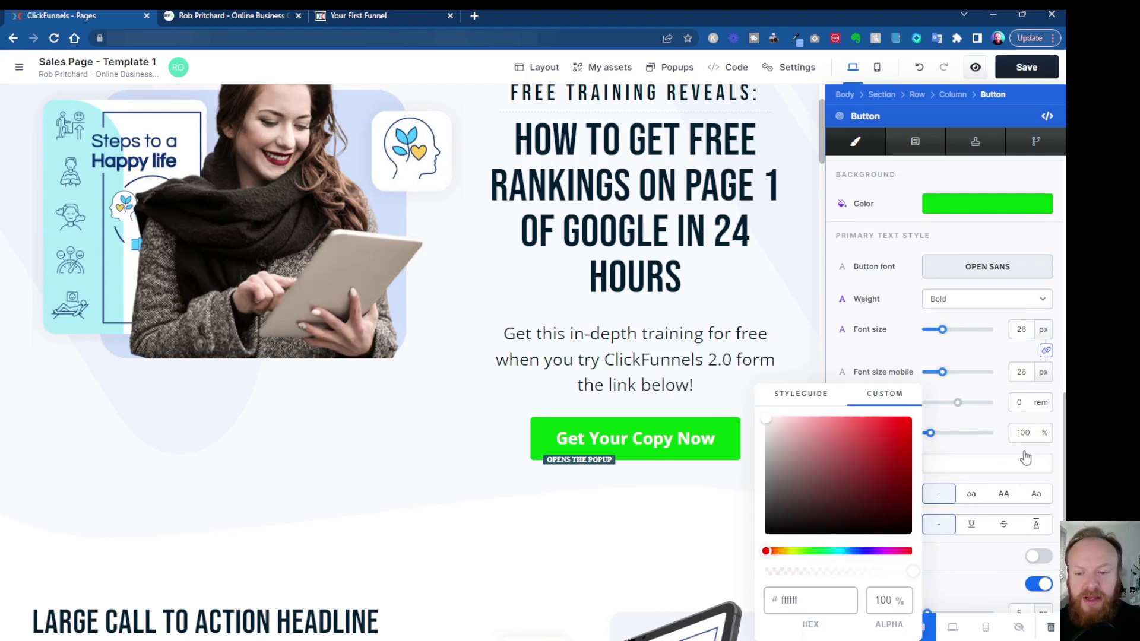
{"action": "left_click", "coordinate": [1003, 456]}
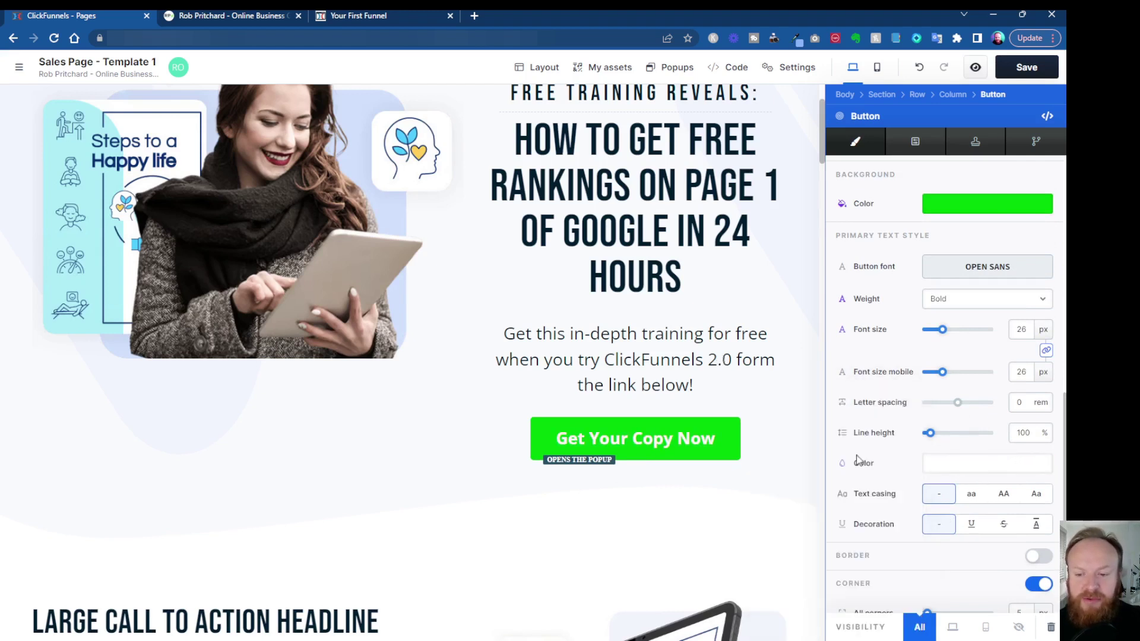
{"action": "left_click", "coordinate": [969, 494]}
{"action": "left_click", "coordinate": [1002, 495]}
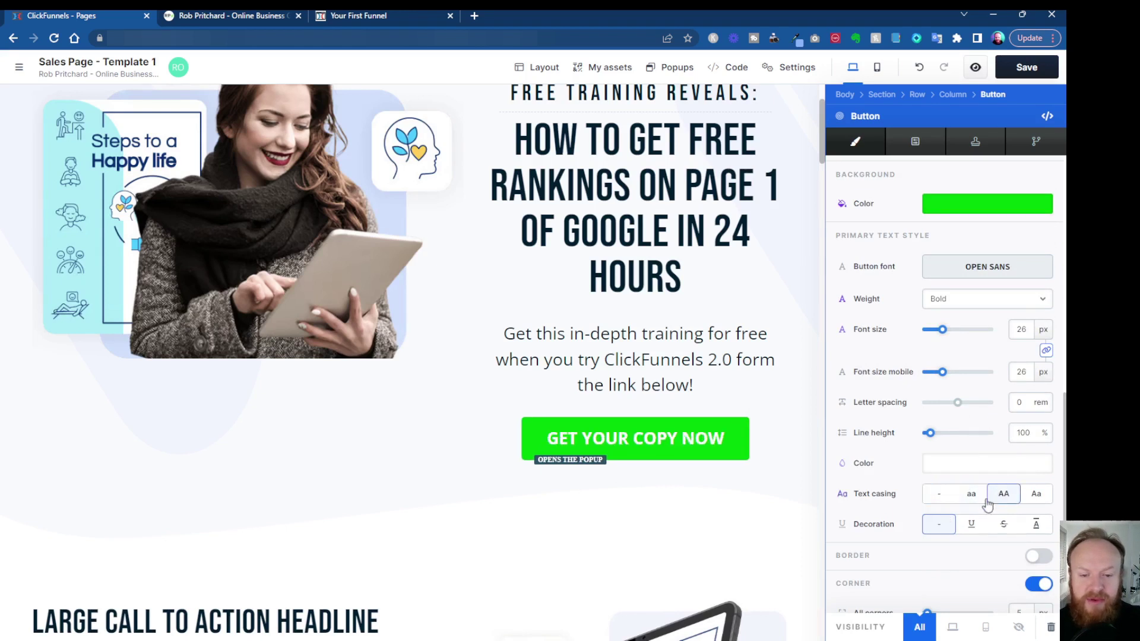
{"action": "left_click", "coordinate": [1036, 498]}
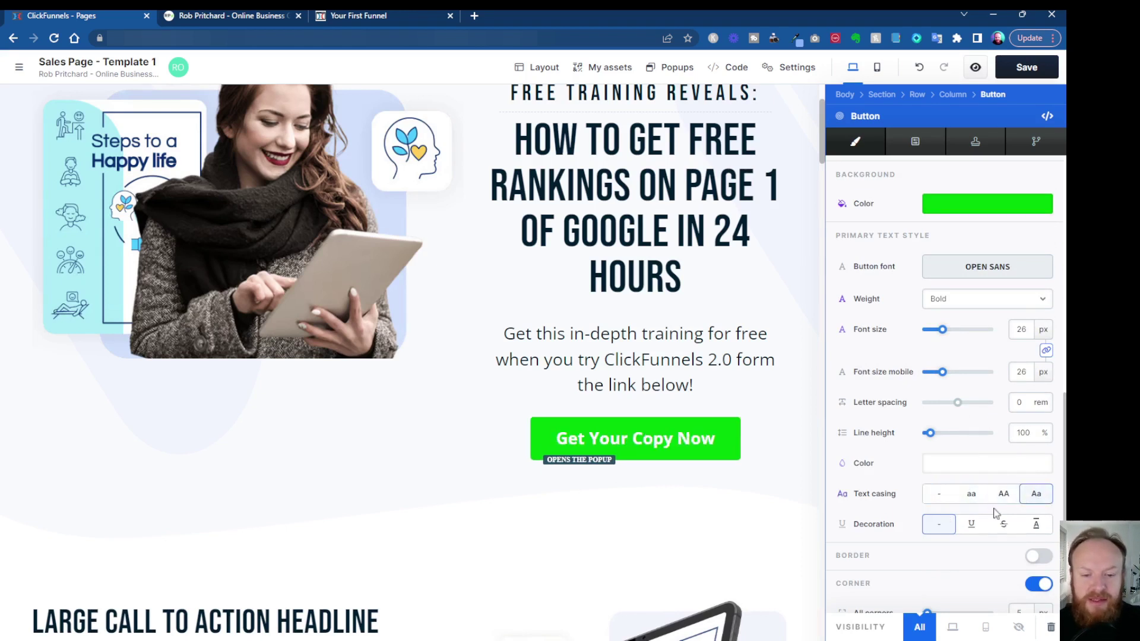
- Try underlining the button text, and reset both its decoration and text casing to none
{"action": "left_click", "coordinate": [974, 531]}
{"action": "left_click", "coordinate": [939, 524]}
{"action": "left_click", "coordinate": [940, 494]}
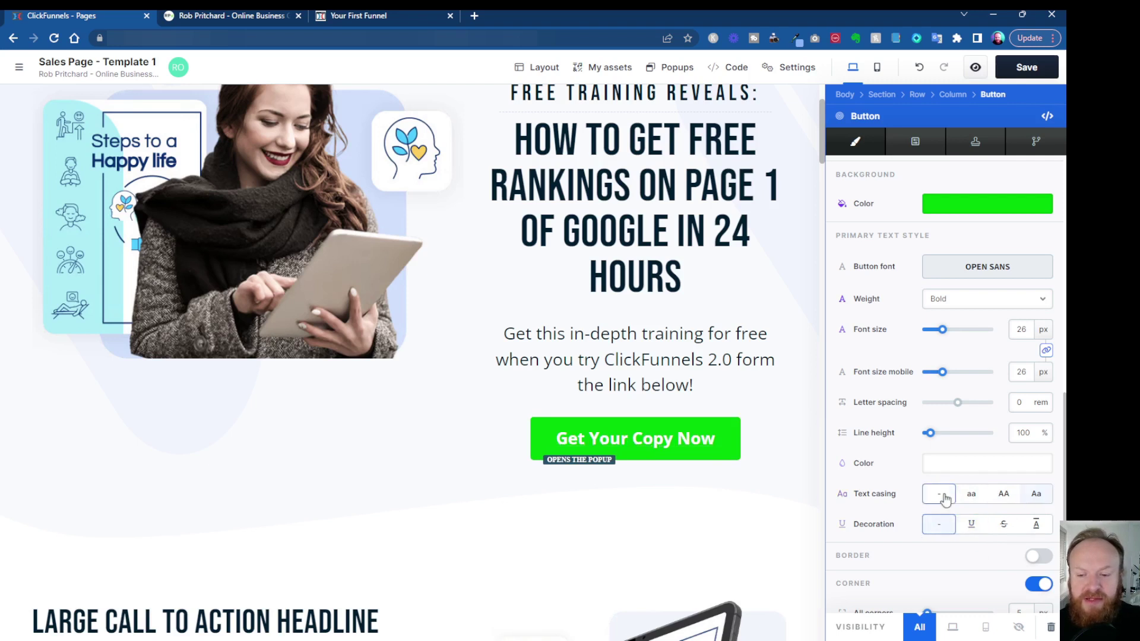
- Turn the button's corner rounding off and back on to compare the two looks
{"action": "scroll", "coordinate": [968, 540], "scroll_direction": "down", "scroll_amount": 2}
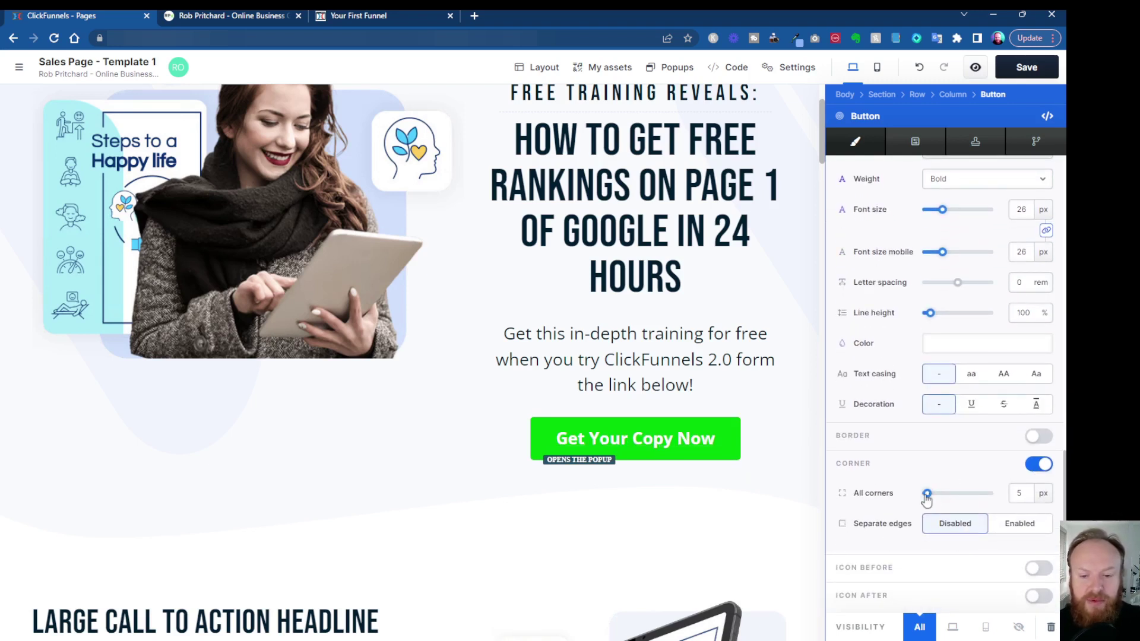
{"action": "left_click", "coordinate": [1036, 466]}
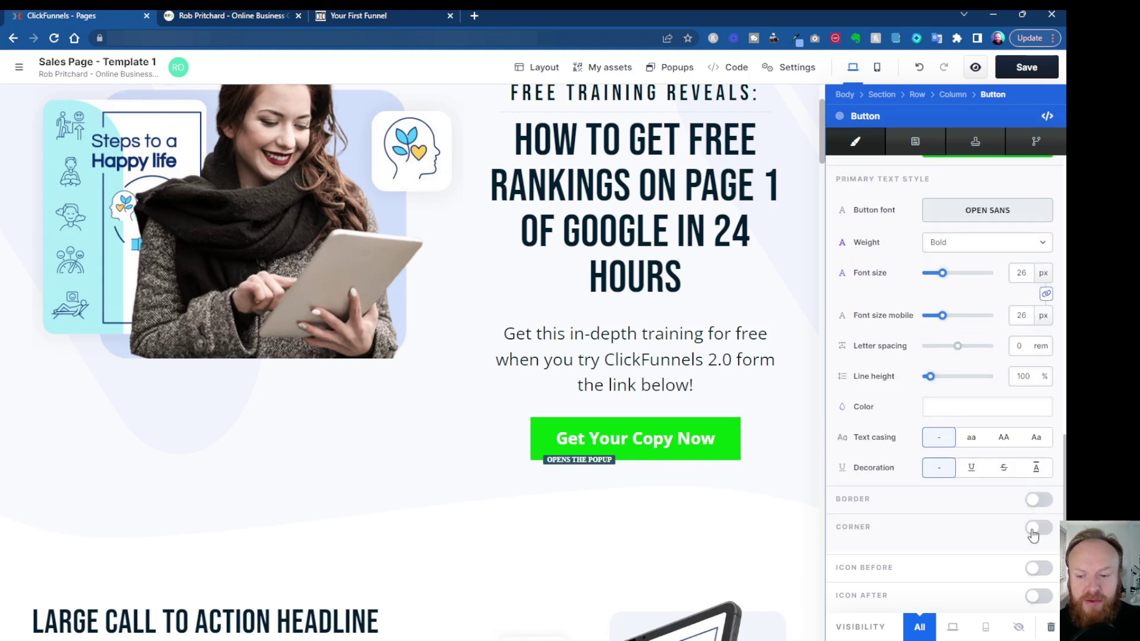
{"action": "left_click", "coordinate": [1035, 529]}
- Enable a border on the button with a dashed style, magenta color and 18 px stroke size
{"action": "left_click", "coordinate": [1038, 437]}
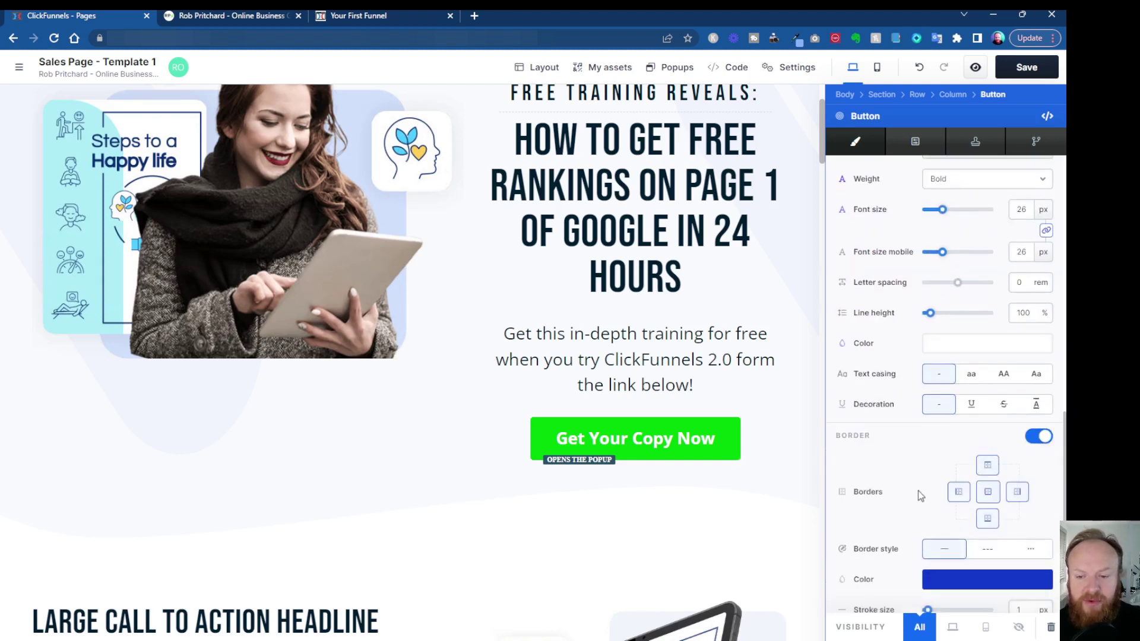
{"action": "scroll", "coordinate": [959, 580], "scroll_direction": "down", "scroll_amount": 1}
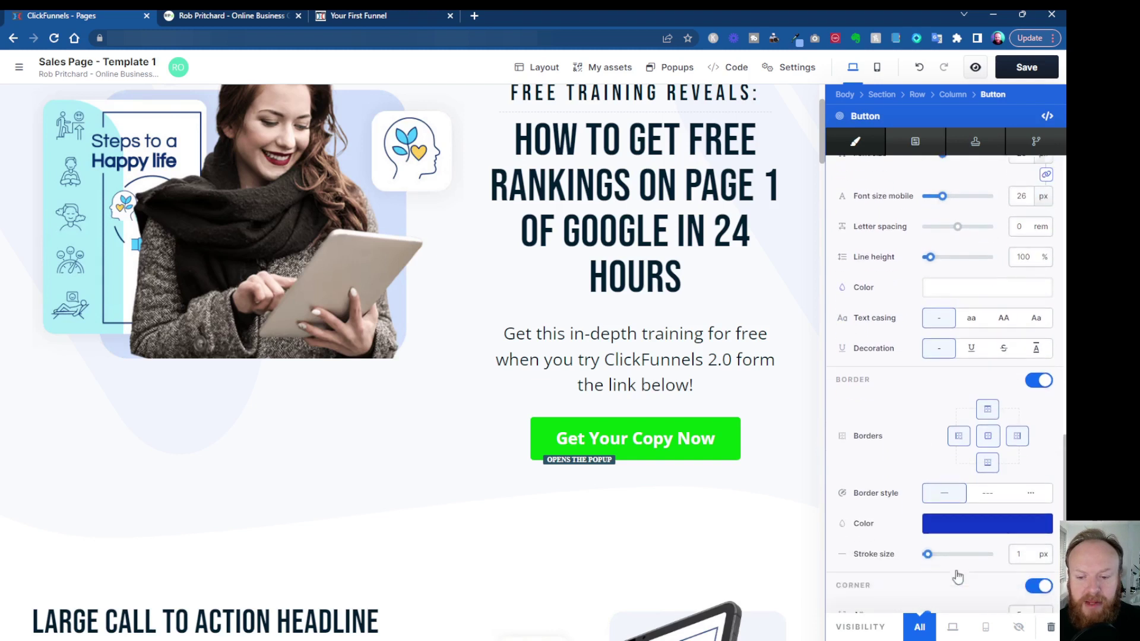
{"action": "left_click_drag", "start_coordinate": [927, 546], "coordinate": [950, 546]}
{"action": "left_click", "coordinate": [953, 522]}
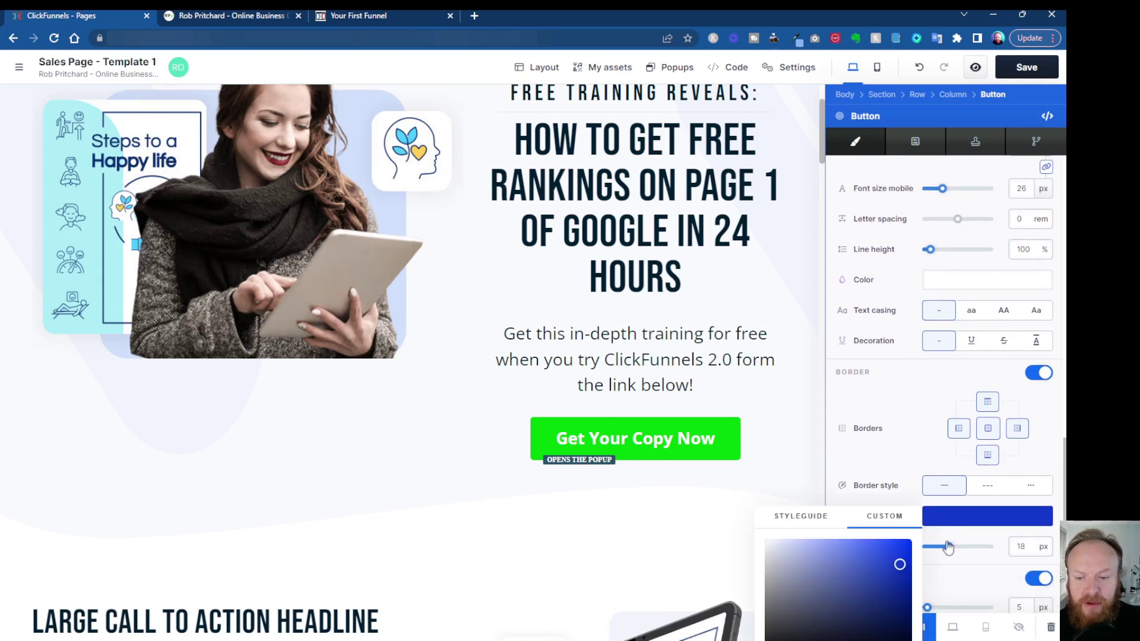
{"action": "left_click_drag", "start_coordinate": [867, 551], "coordinate": [898, 551]}
{"action": "left_click", "coordinate": [965, 588]}
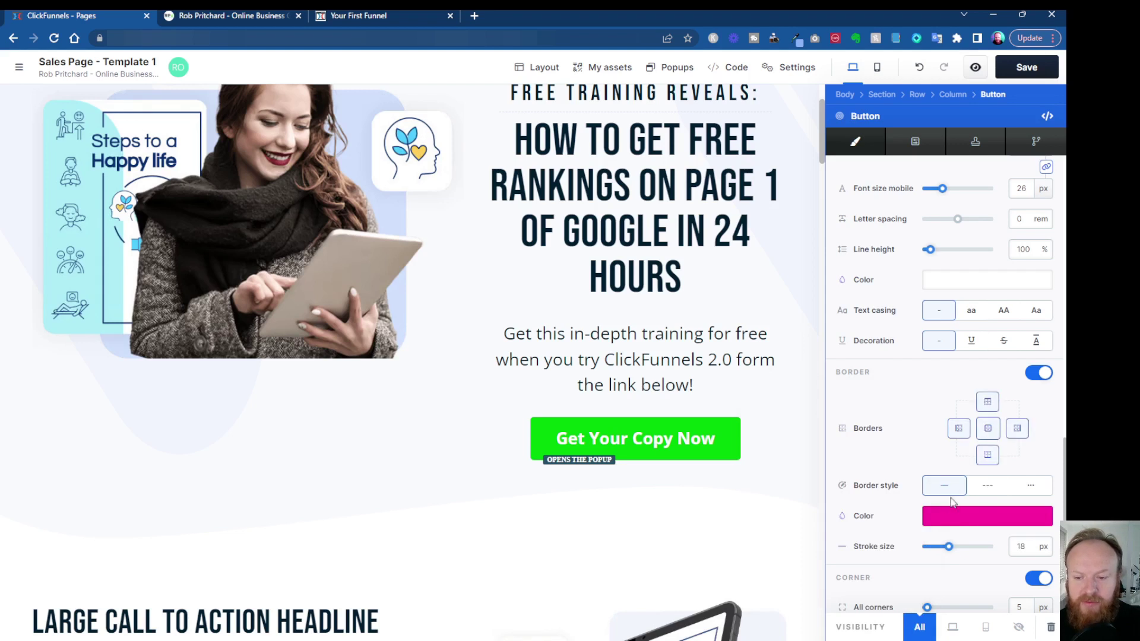
{"action": "left_click", "coordinate": [991, 486]}
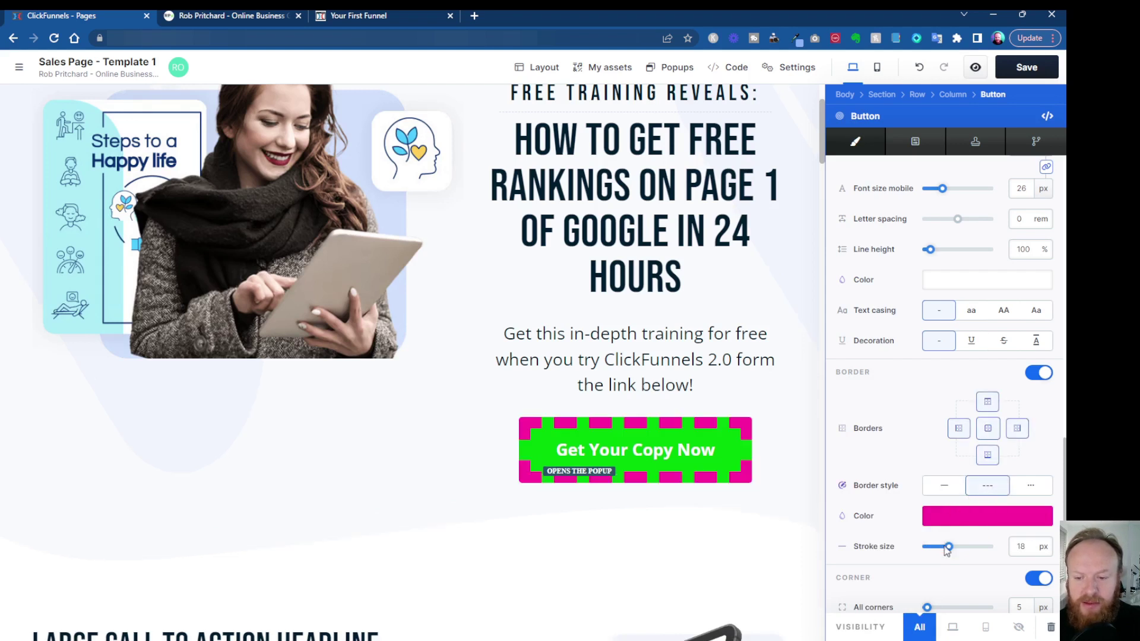
- Reduce the border's stroke size to 1 px, try its side selectors, and disable the border
{"action": "left_click_drag", "start_coordinate": [948, 547], "coordinate": [928, 547]}
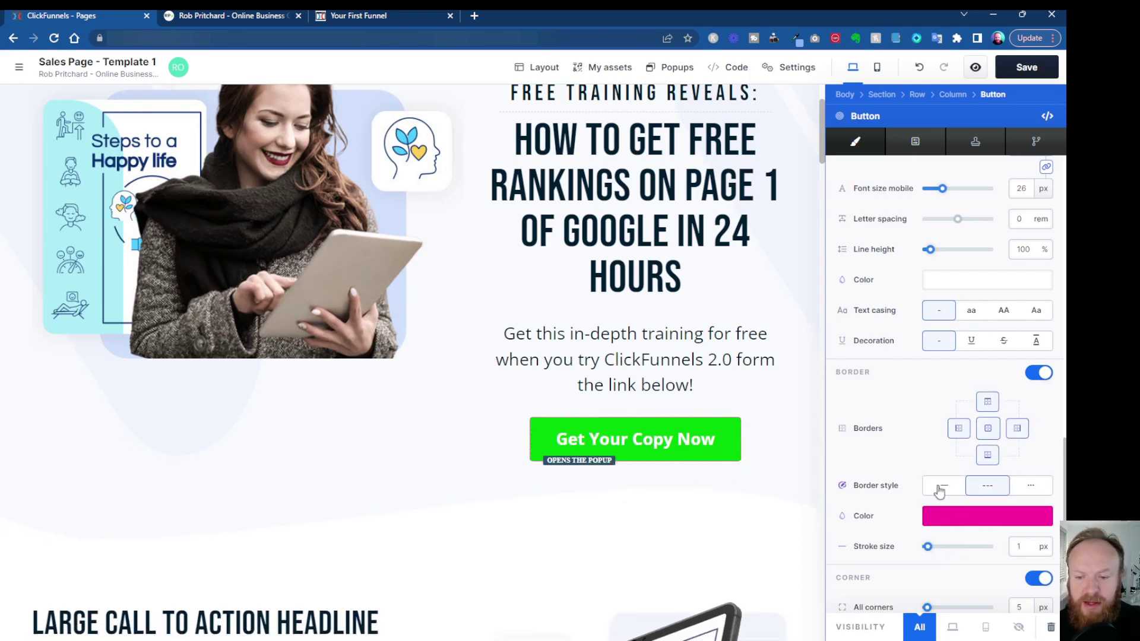
{"action": "left_click", "coordinate": [988, 402]}
{"action": "left_click", "coordinate": [988, 402]}
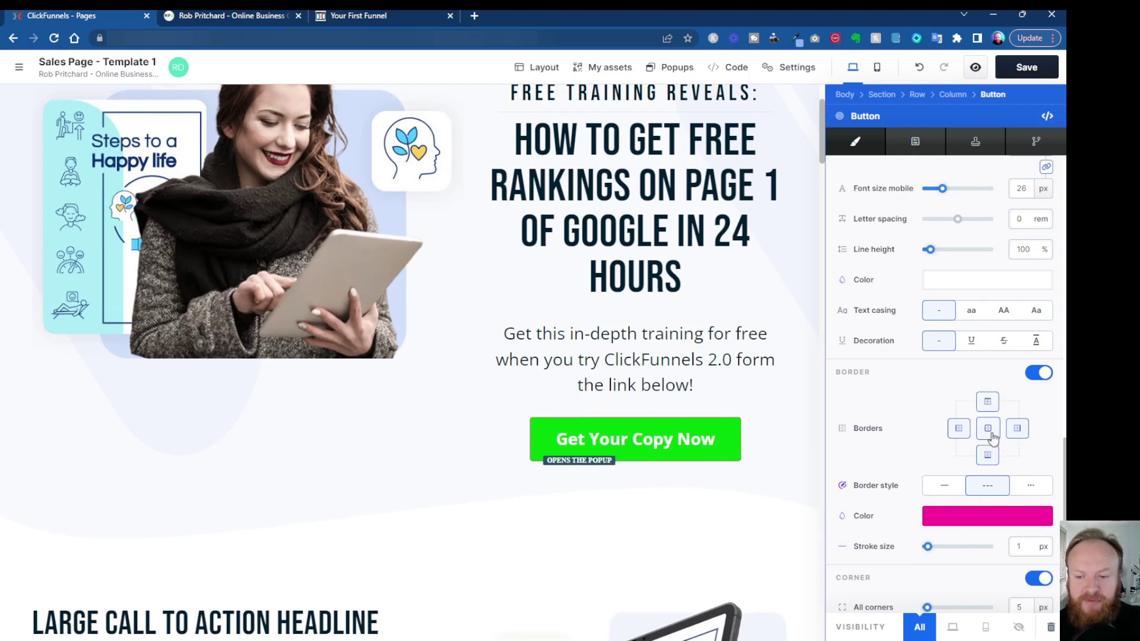
{"action": "left_click", "coordinate": [989, 430]}
{"action": "left_click", "coordinate": [1039, 372]}
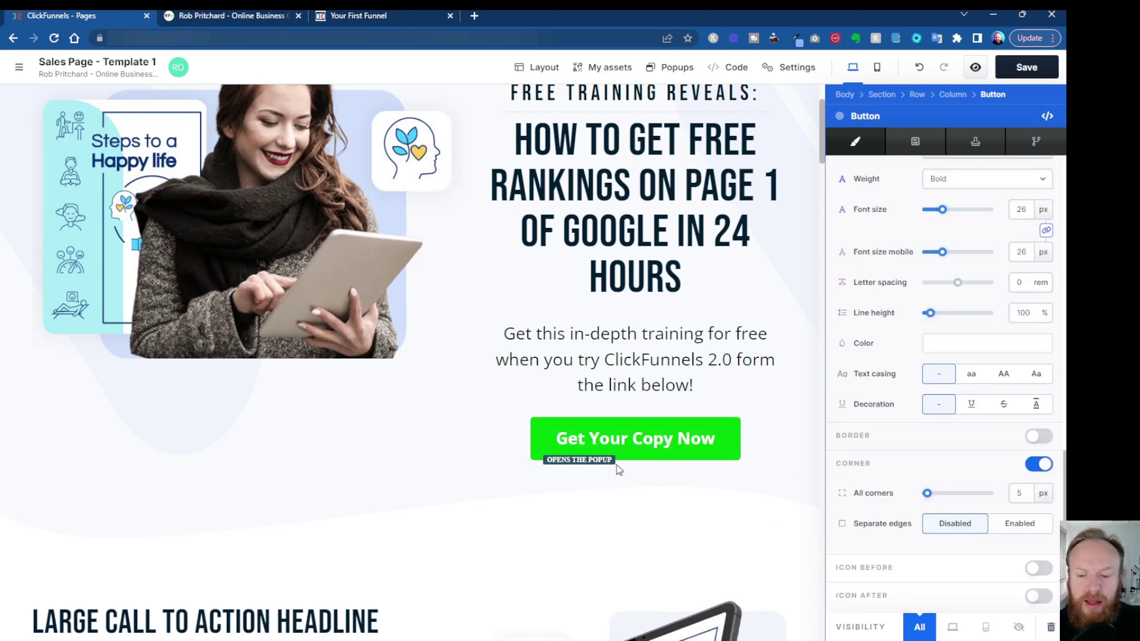
- Add an icon before the button text, size it to 34 px and choose the fab fa-adn icon
{"action": "left_click", "coordinate": [1039, 569]}
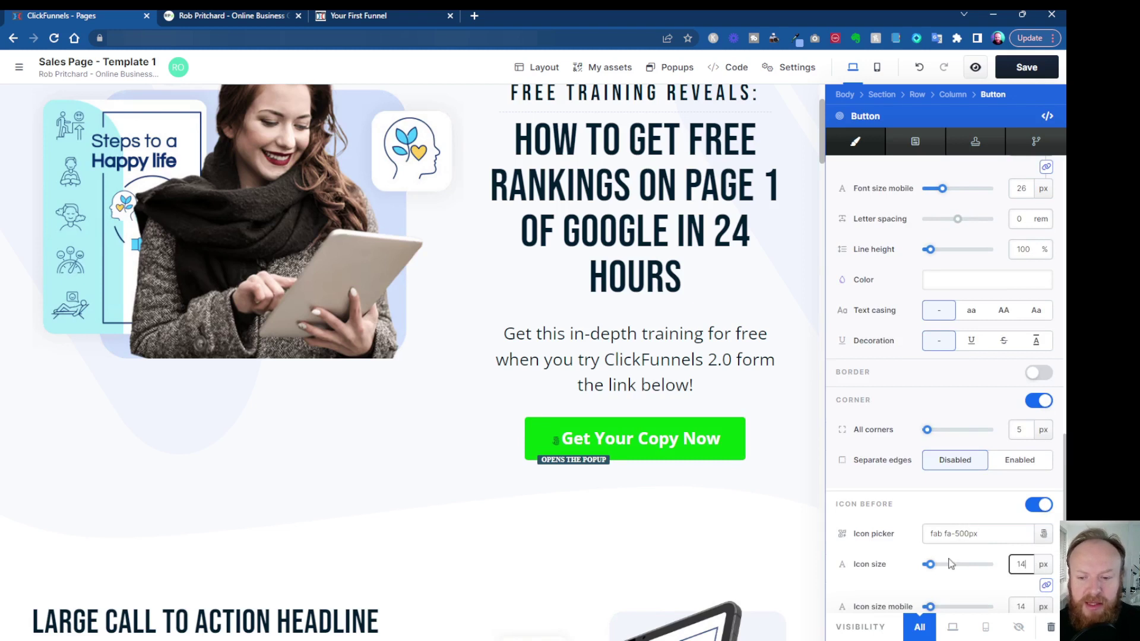
{"action": "left_click_drag", "start_coordinate": [931, 564], "coordinate": [951, 565]}
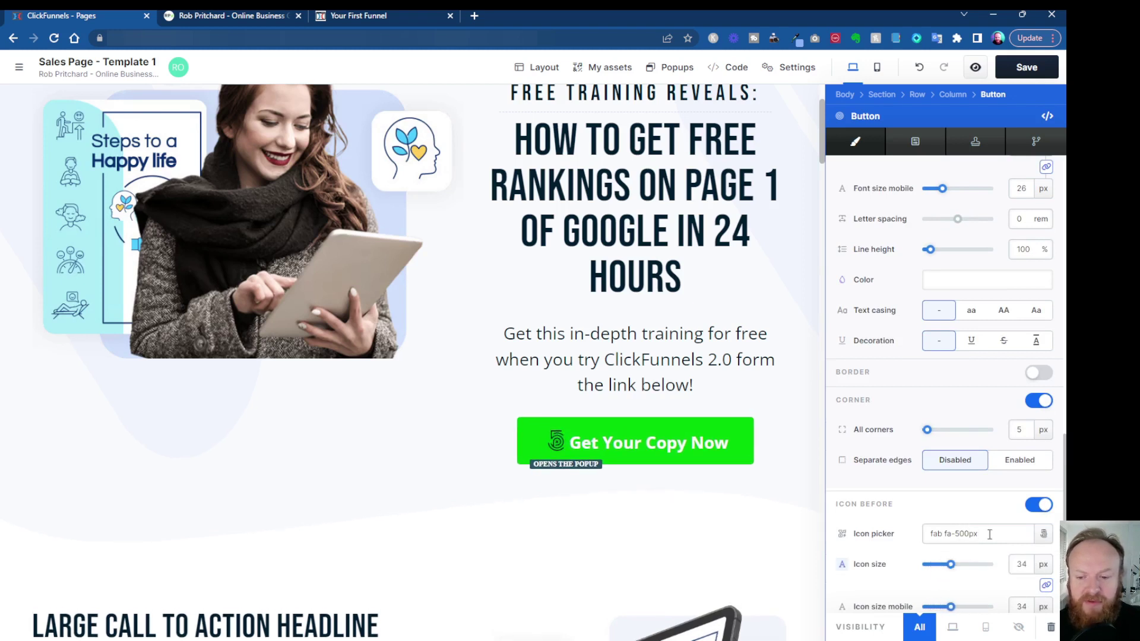
{"action": "left_click", "coordinate": [1033, 535]}
{"action": "left_click", "coordinate": [1023, 591]}
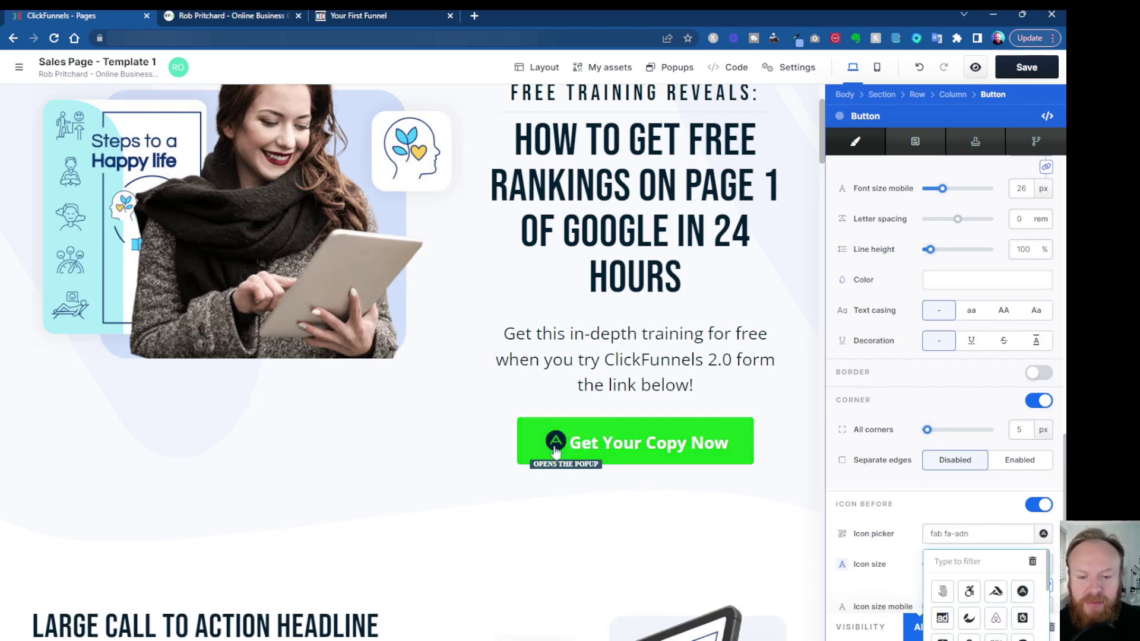
{"action": "left_click", "coordinate": [977, 517]}
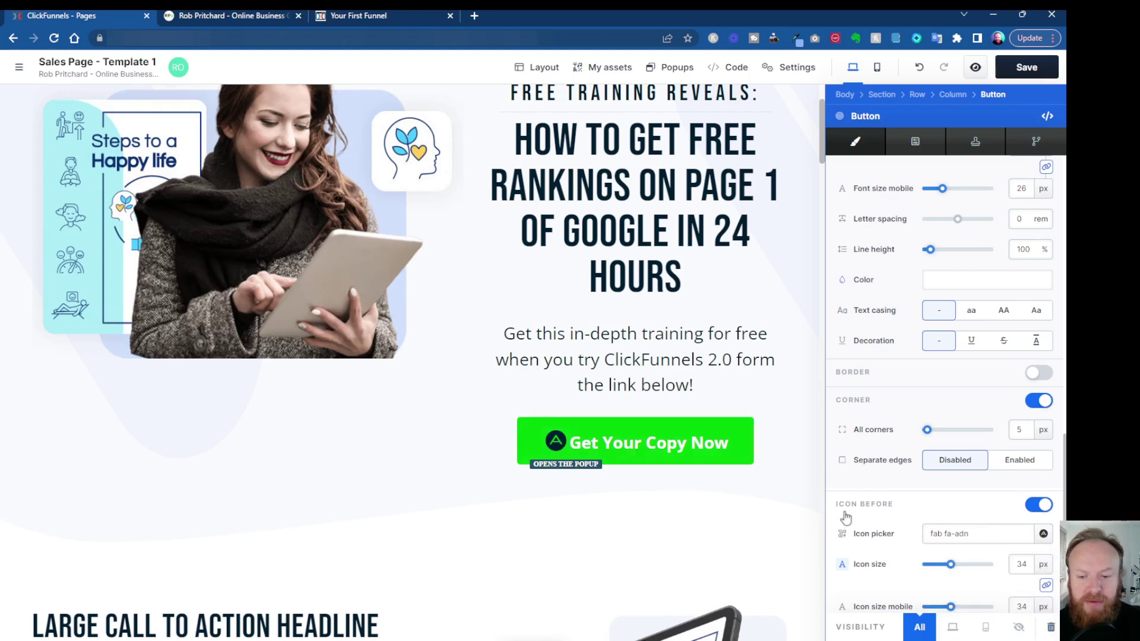
- Set the icon's color to white (ffffff) and its right margin to 13 px
{"action": "scroll", "coordinate": [974, 588], "scroll_direction": "down", "scroll_amount": 3}
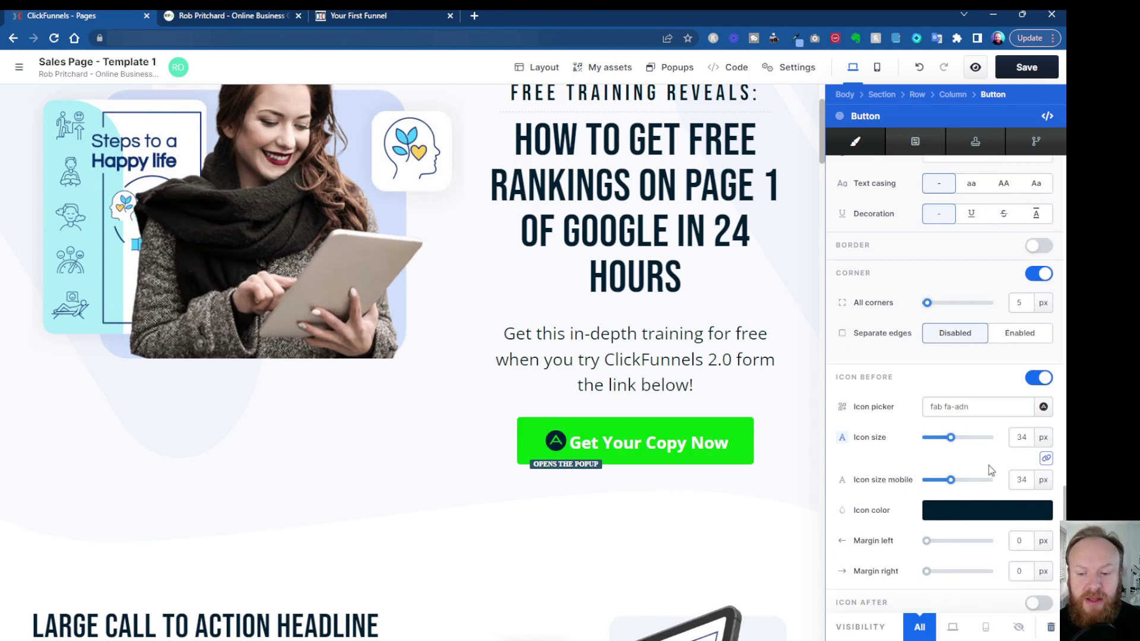
{"action": "left_click", "coordinate": [963, 509]}
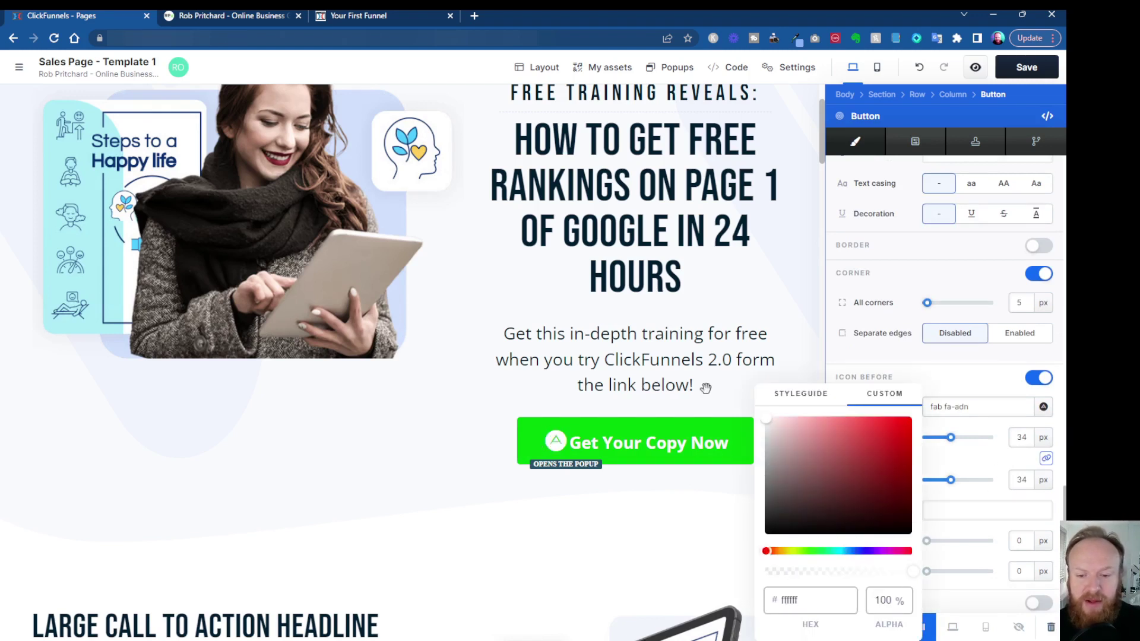
{"action": "left_click", "coordinate": [908, 381]}
{"action": "scroll", "coordinate": [986, 505], "scroll_direction": "down", "scroll_amount": 1}
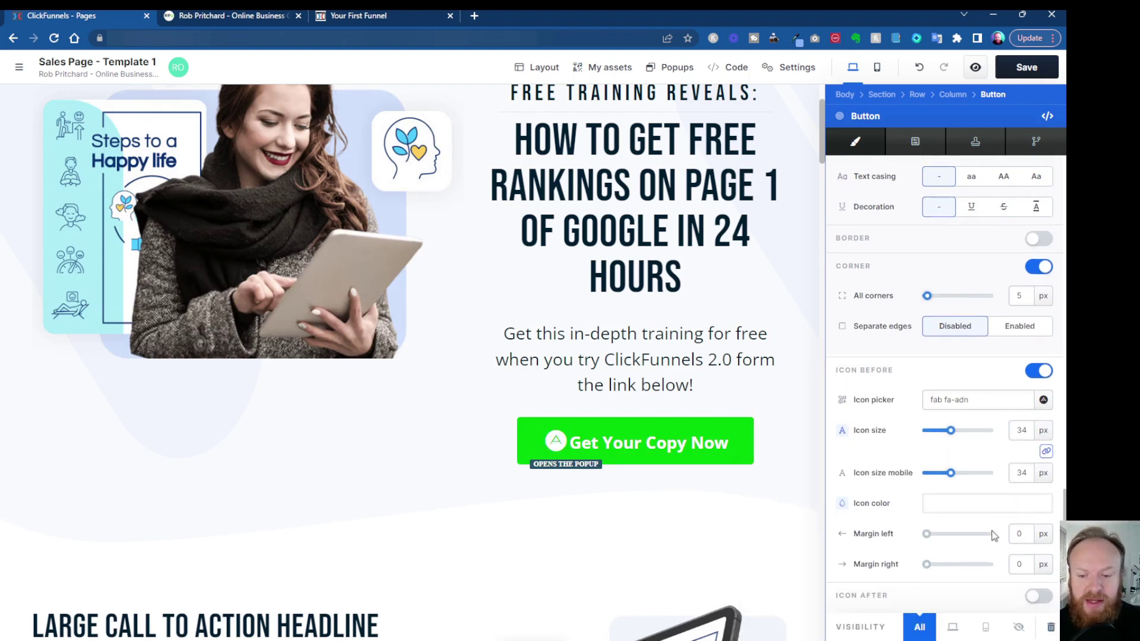
{"action": "left_click", "coordinate": [926, 534]}
{"action": "left_click_drag", "start_coordinate": [926, 565], "coordinate": [935, 564]}
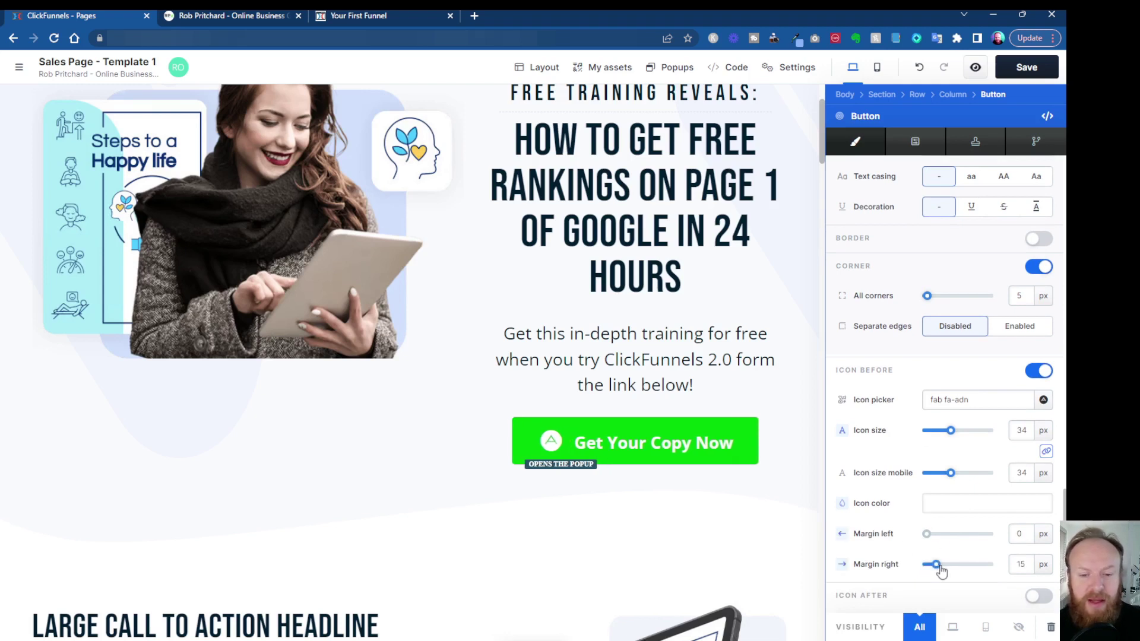
- Reset and stop overriding button style 1, and disable the icon before the text
{"action": "scroll", "coordinate": [936, 573], "scroll_direction": "up", "scroll_amount": 10}
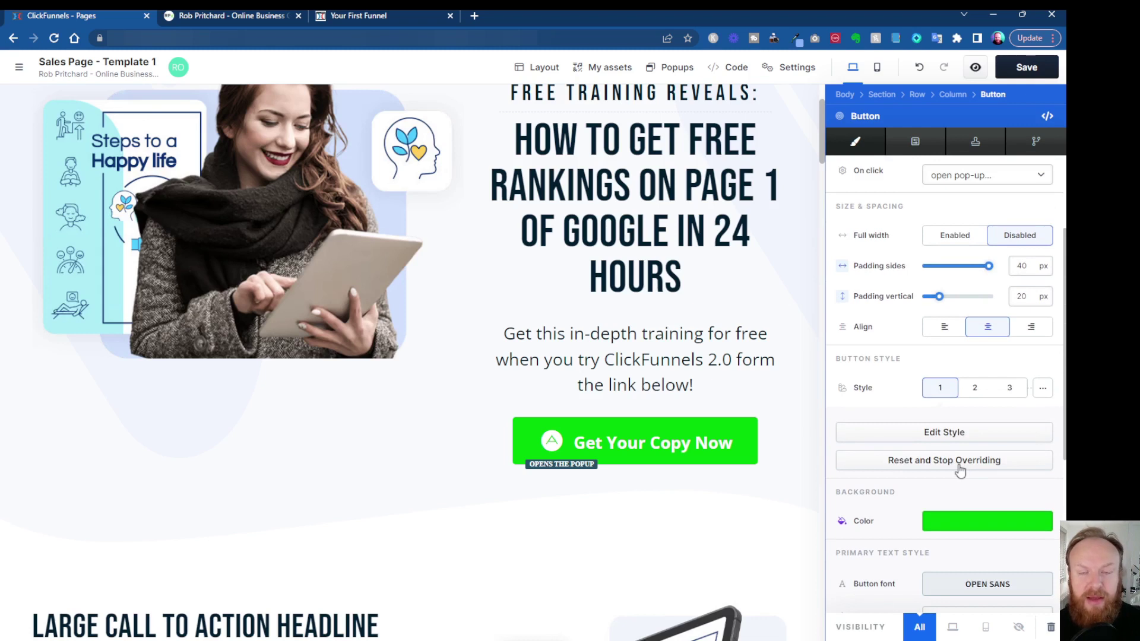
{"action": "left_click", "coordinate": [960, 471]}
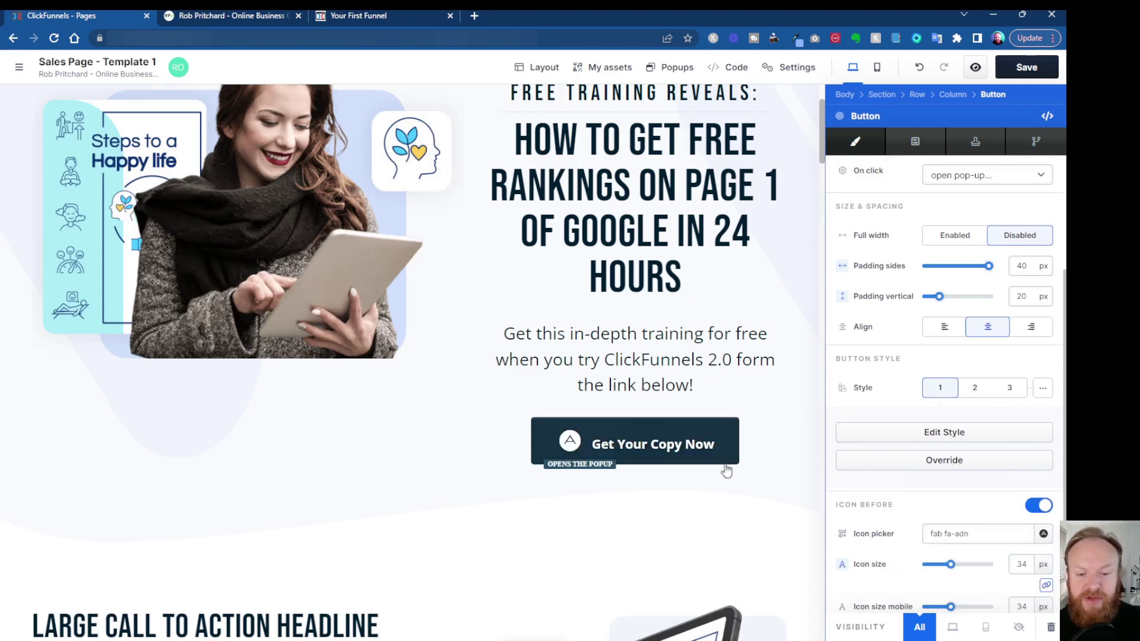
{"action": "scroll", "coordinate": [977, 525], "scroll_direction": "down", "scroll_amount": 2}
{"action": "scroll", "coordinate": [977, 525], "scroll_direction": "down", "scroll_amount": 1}
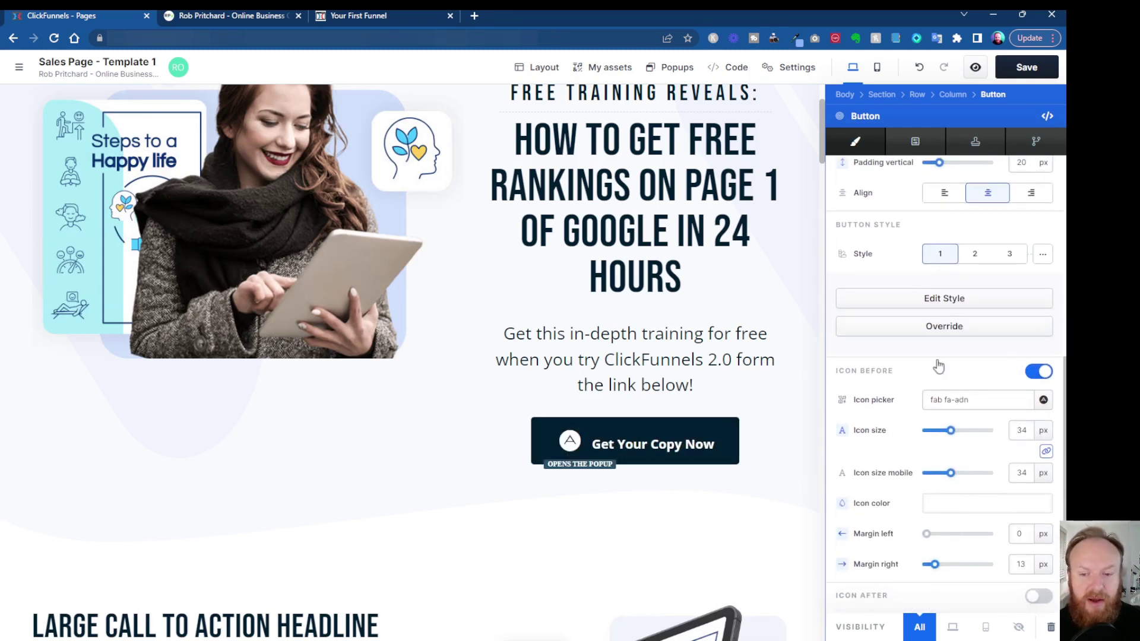
{"action": "left_click", "coordinate": [1038, 373]}
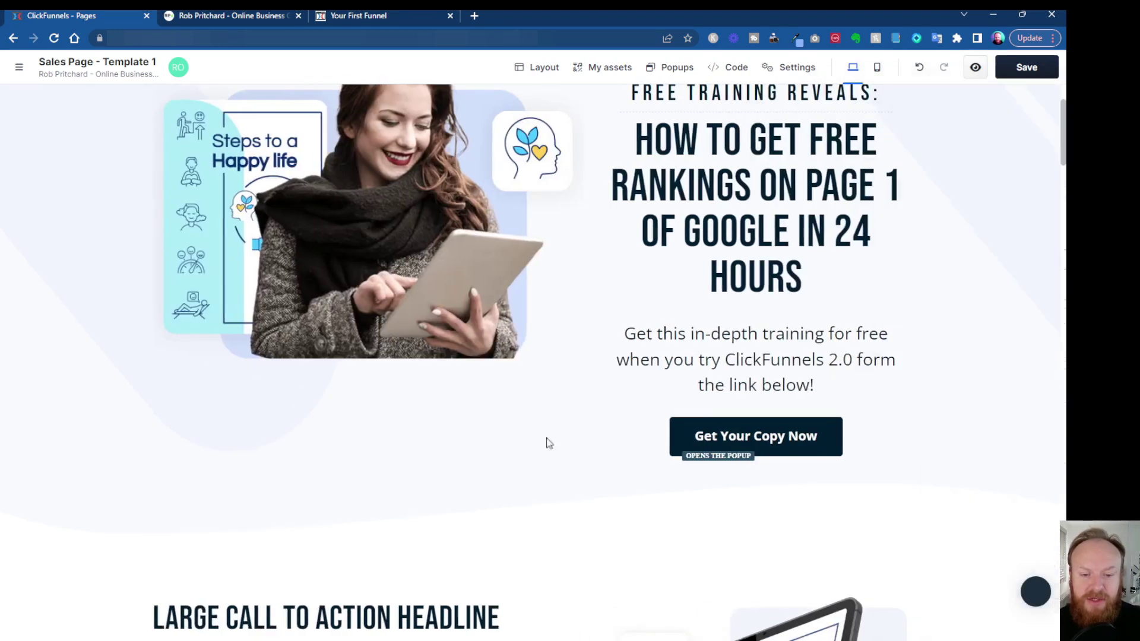
- Reopen the Get Your Copy Now button's settings and display its available templates
{"action": "left_click", "coordinate": [481, 408]}
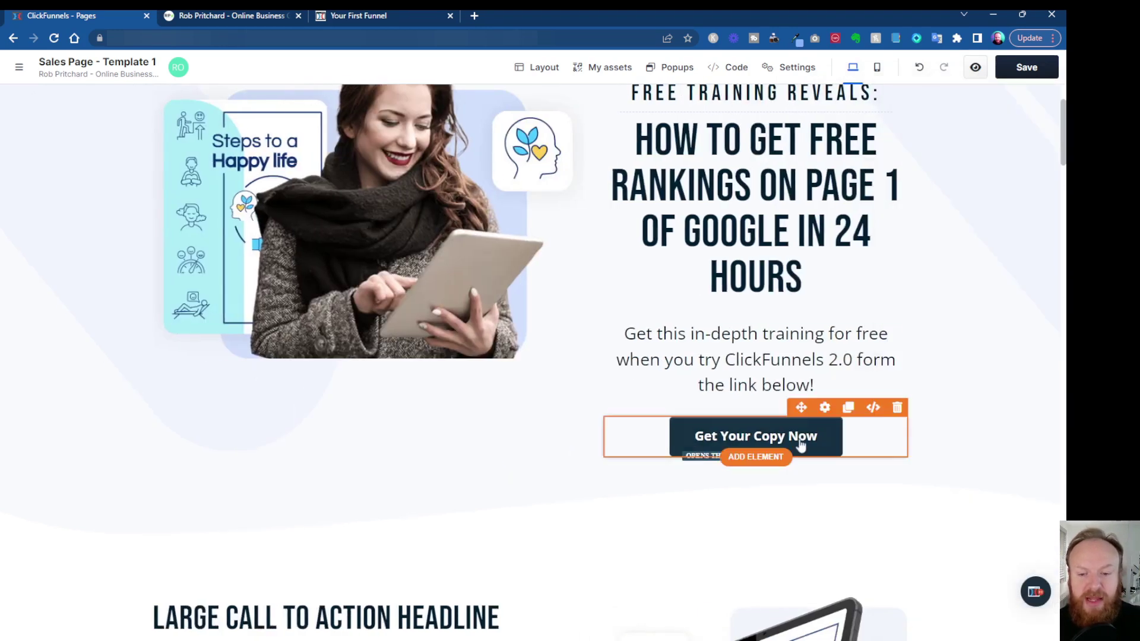
{"action": "left_click", "coordinate": [825, 407]}
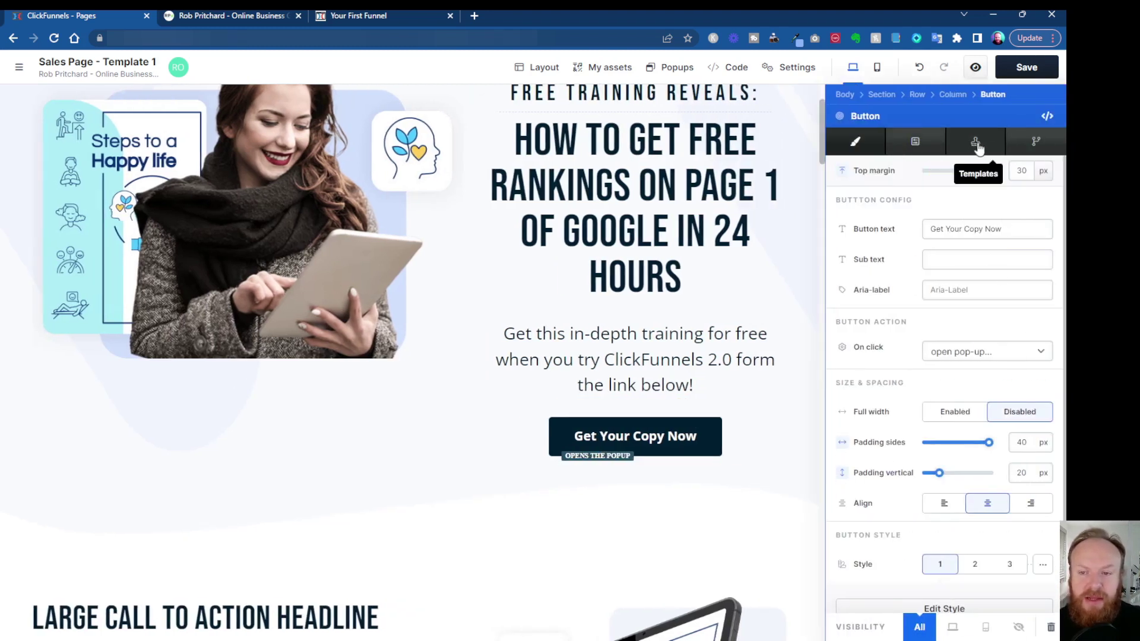
{"action": "left_click", "coordinate": [977, 144]}
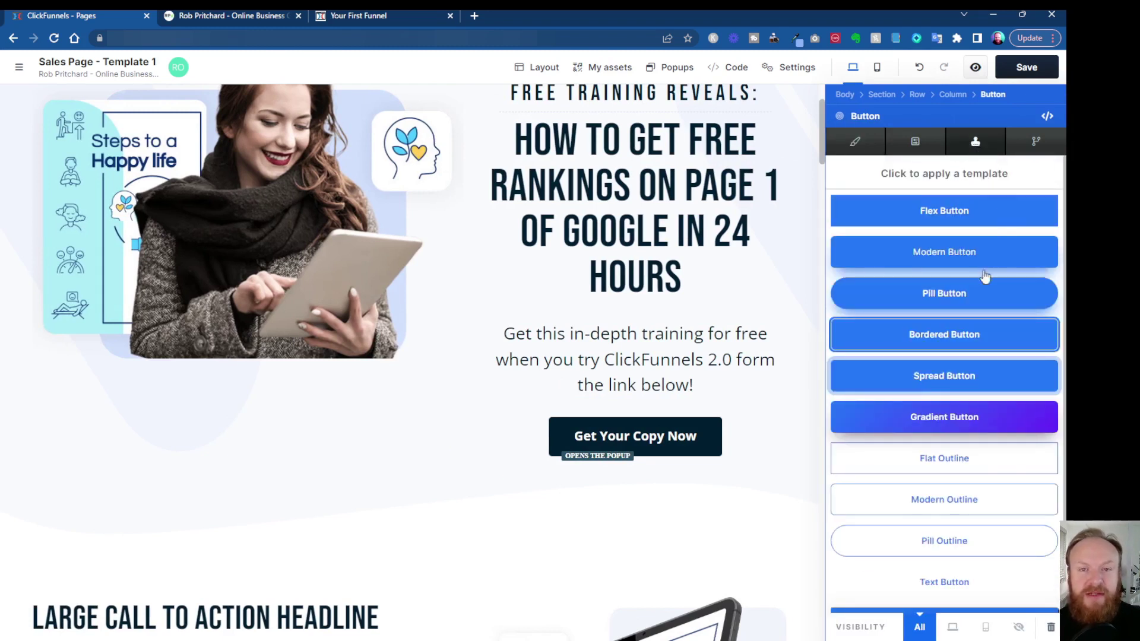
- Try the Modern Button, Pill Button, Bordered Button and Spread Button templates on the Get Your Copy Now button
{"action": "left_click", "coordinate": [948, 257]}
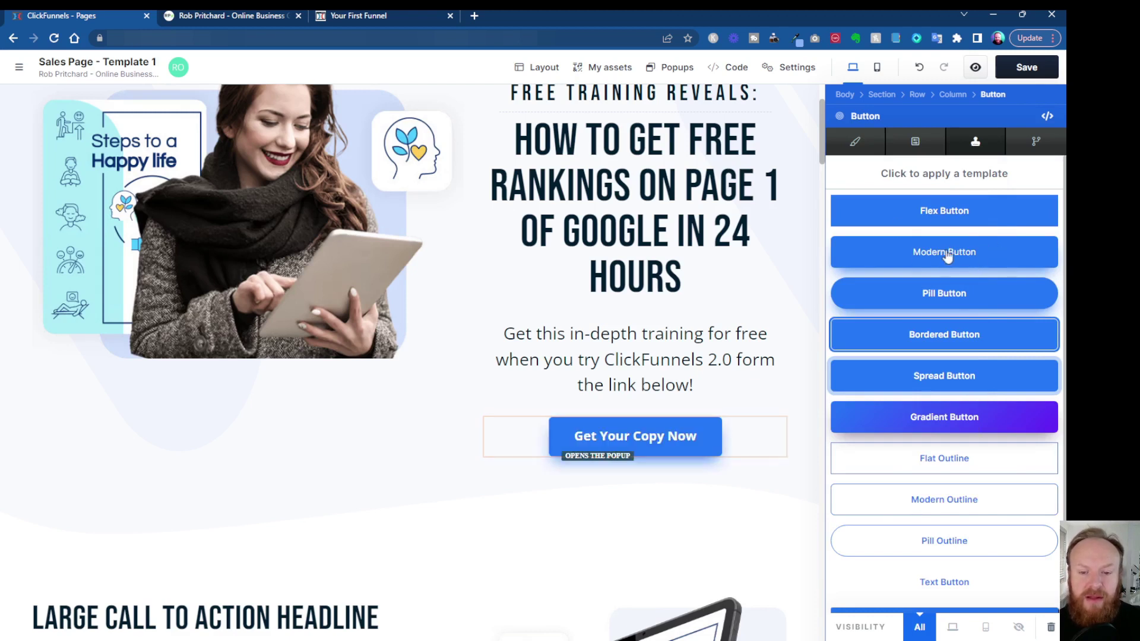
{"action": "left_click", "coordinate": [948, 303]}
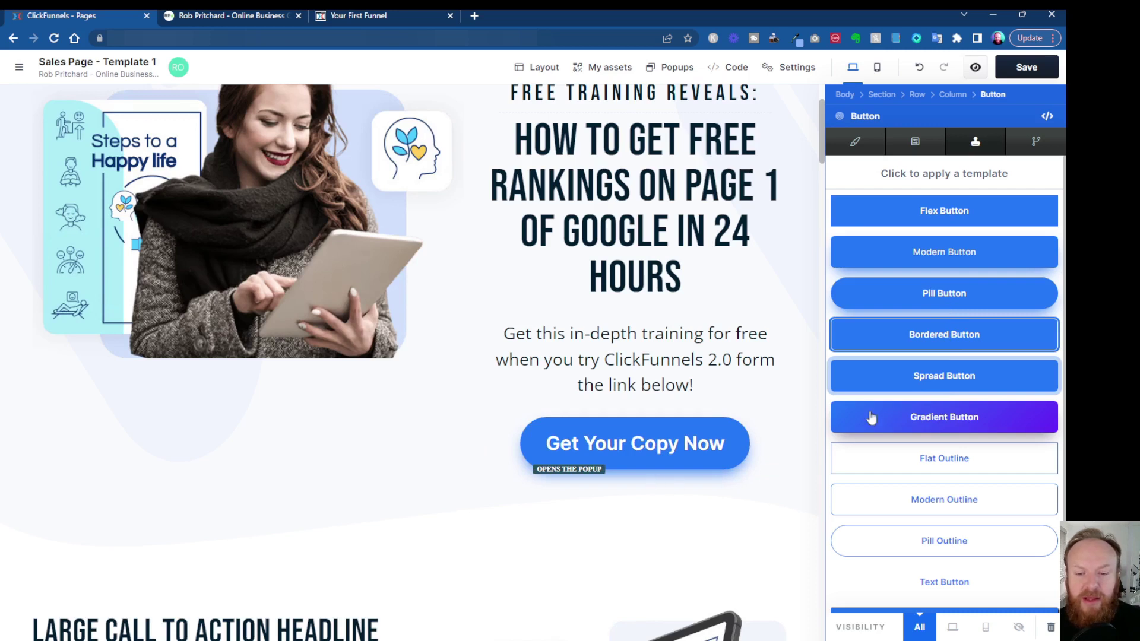
{"action": "left_click", "coordinate": [966, 338]}
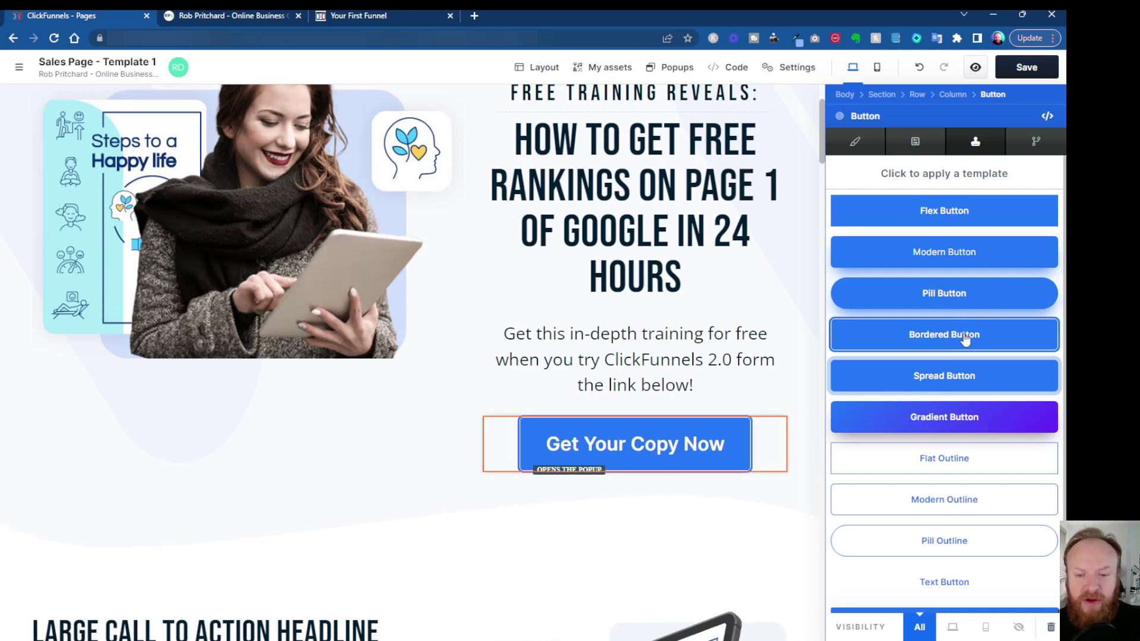
{"action": "left_click", "coordinate": [946, 378]}
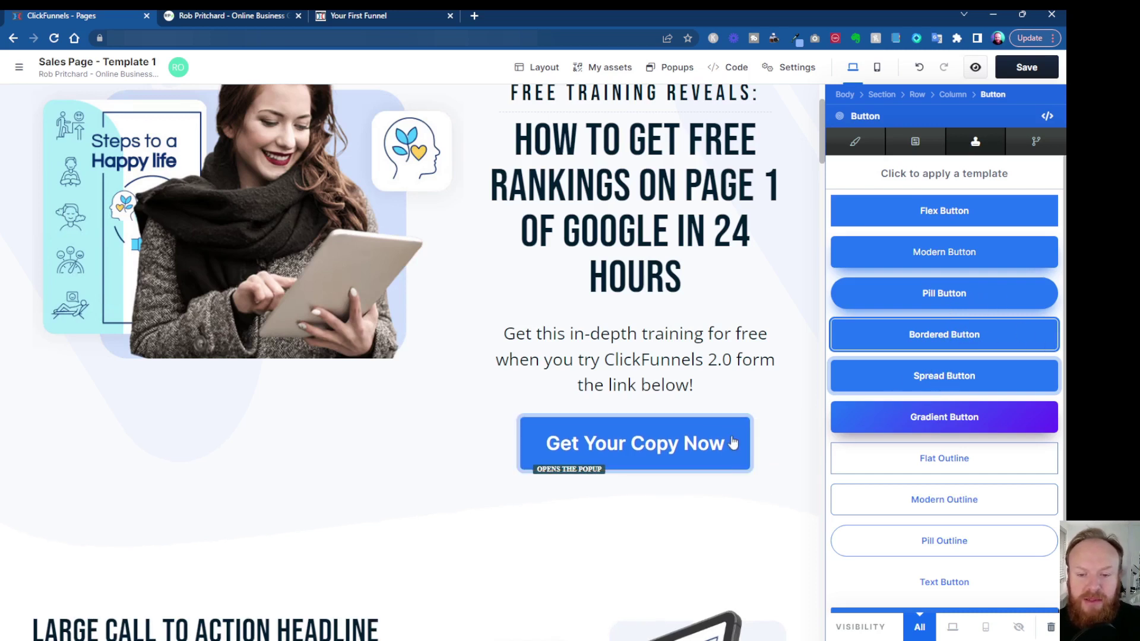
- Apply the Gradient Button template to the button, comparing it with the Modern Outline and 3D Button templates
{"action": "left_click", "coordinate": [953, 432]}
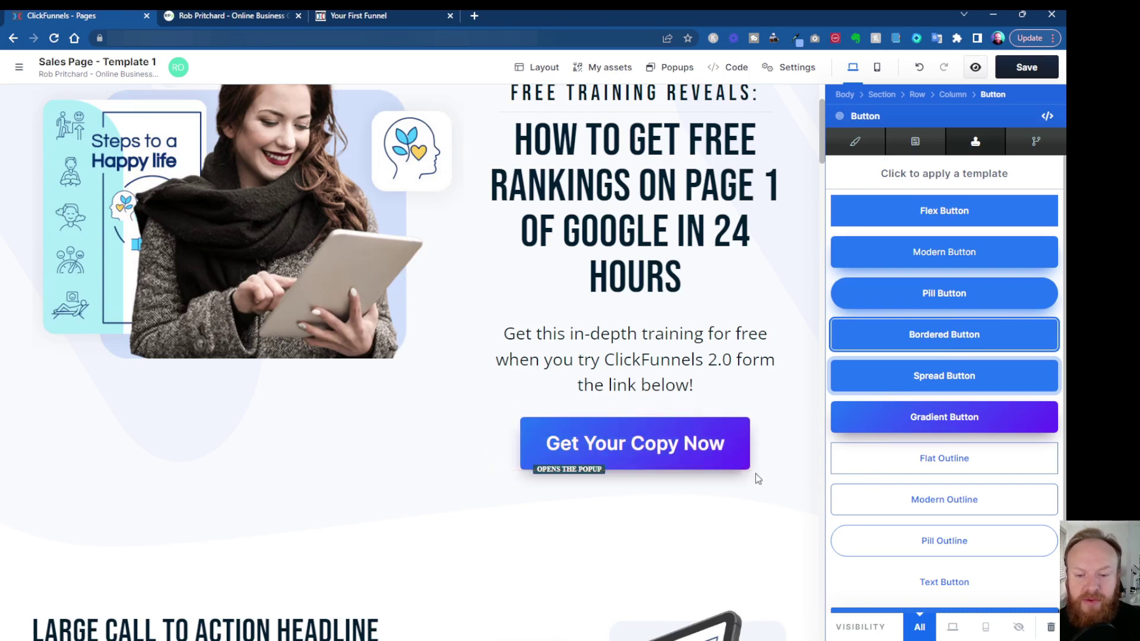
{"action": "scroll", "coordinate": [968, 526], "scroll_direction": "down", "scroll_amount": 1}
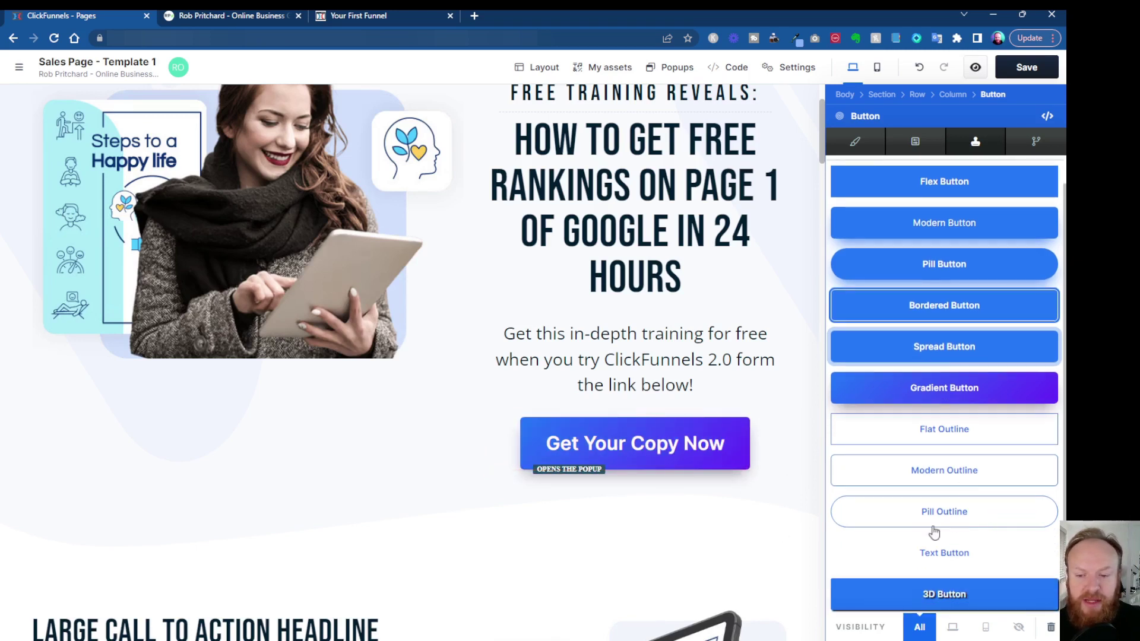
{"action": "left_click", "coordinate": [960, 477]}
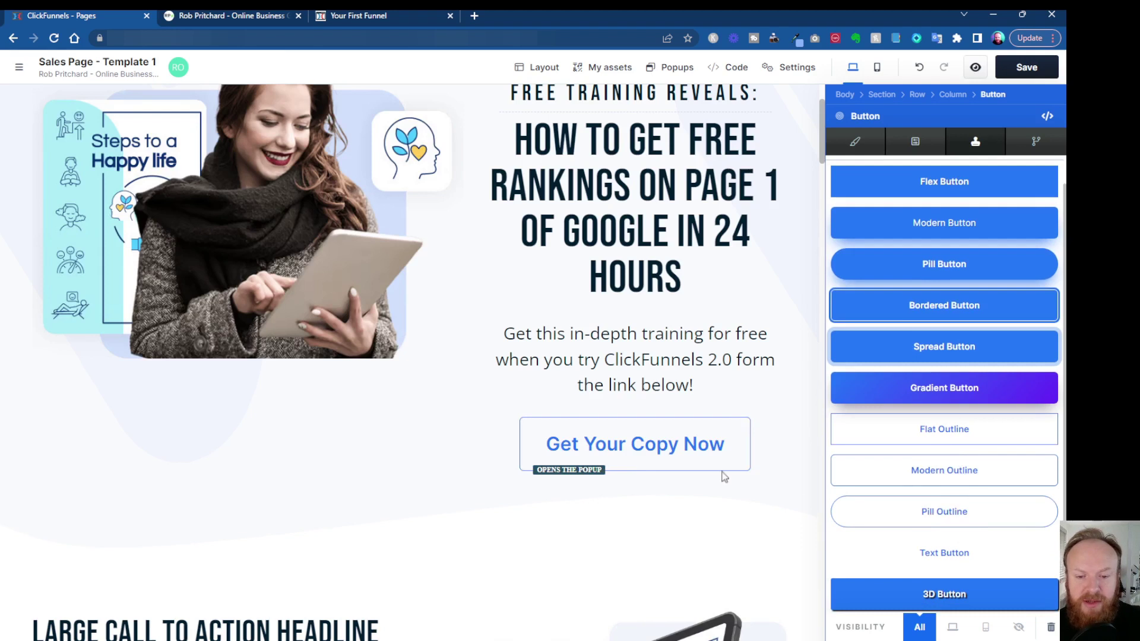
{"action": "left_click", "coordinate": [957, 596]}
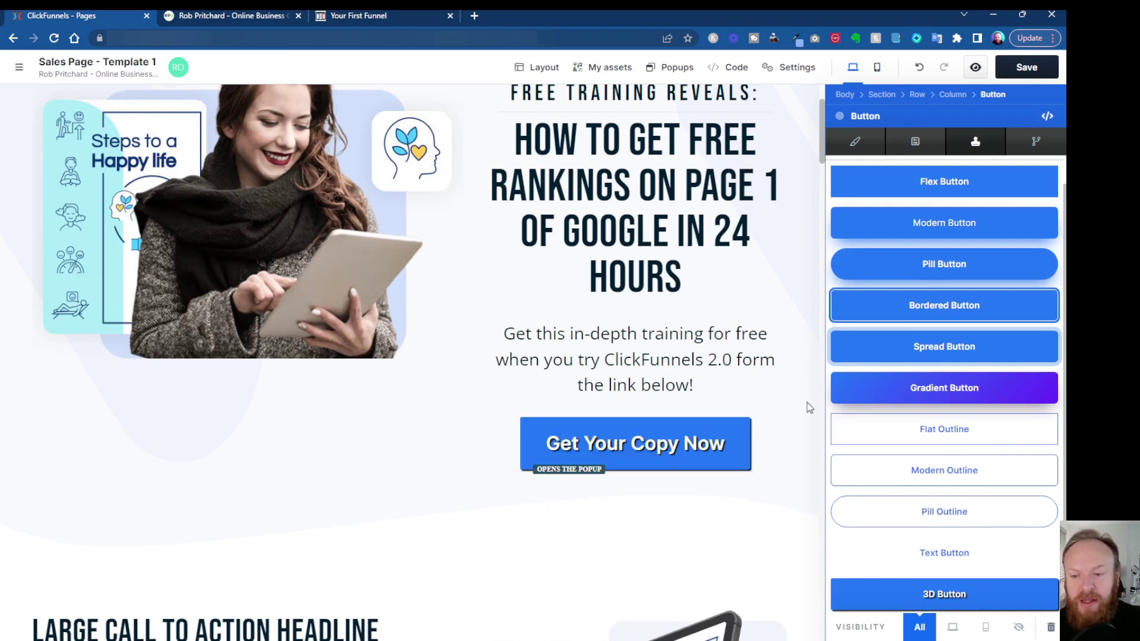
{"action": "left_click", "coordinate": [954, 391]}
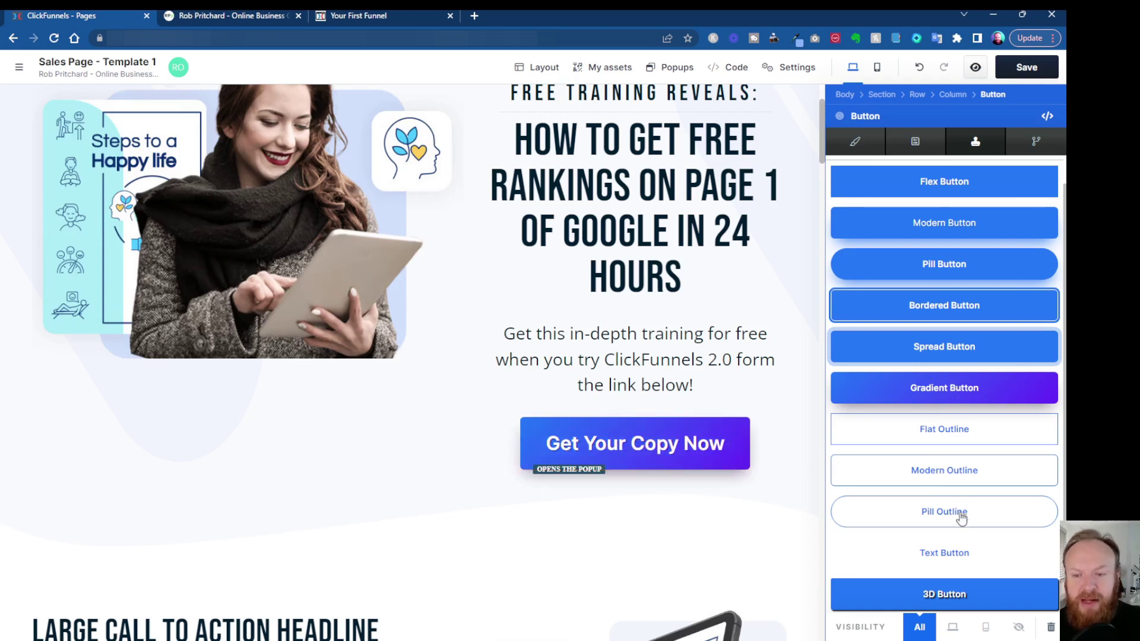
- Change the Get Your Copy Now button's background gradient to run from orange to pink
{"action": "left_click", "coordinate": [853, 144]}
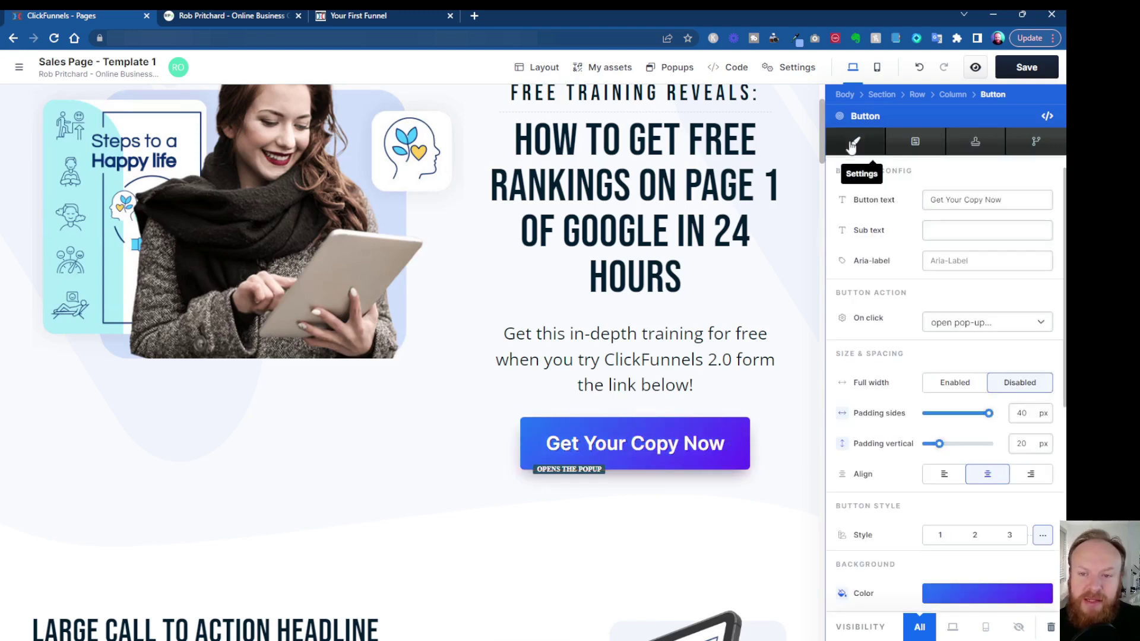
{"action": "scroll", "coordinate": [931, 359], "scroll_direction": "down", "scroll_amount": 3}
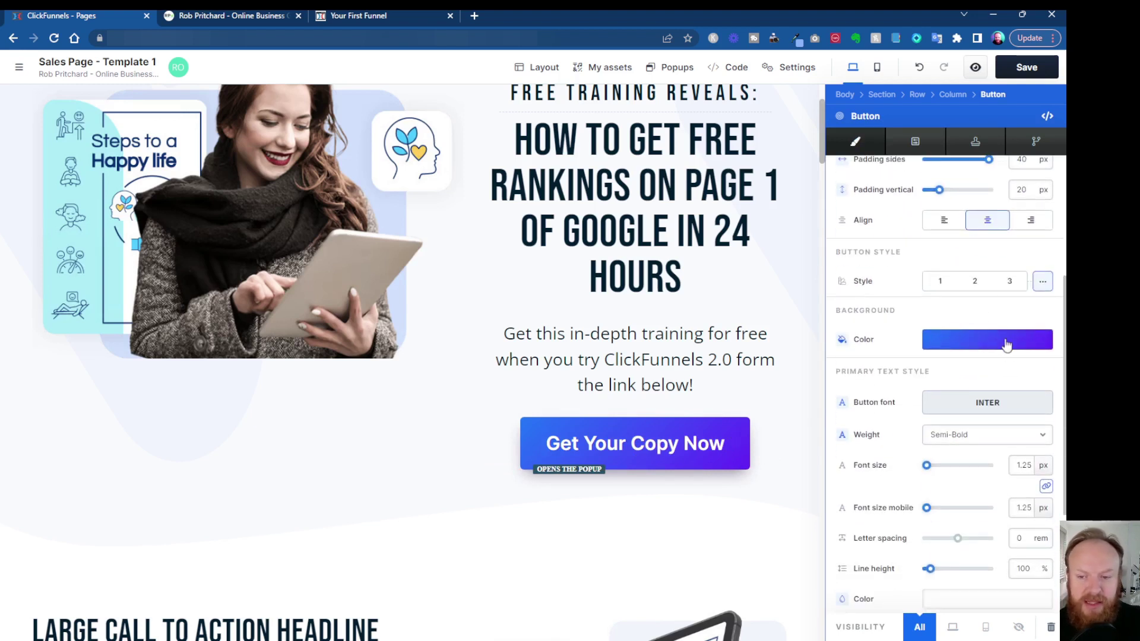
{"action": "left_click", "coordinate": [1004, 344]}
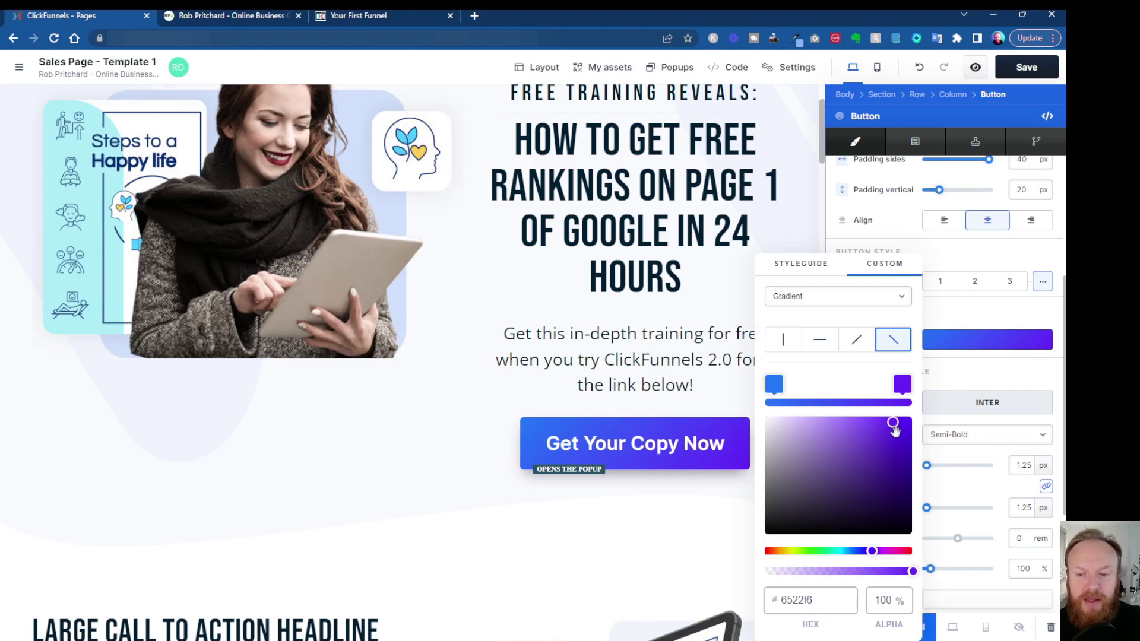
{"action": "left_click_drag", "start_coordinate": [871, 552], "coordinate": [902, 555]}
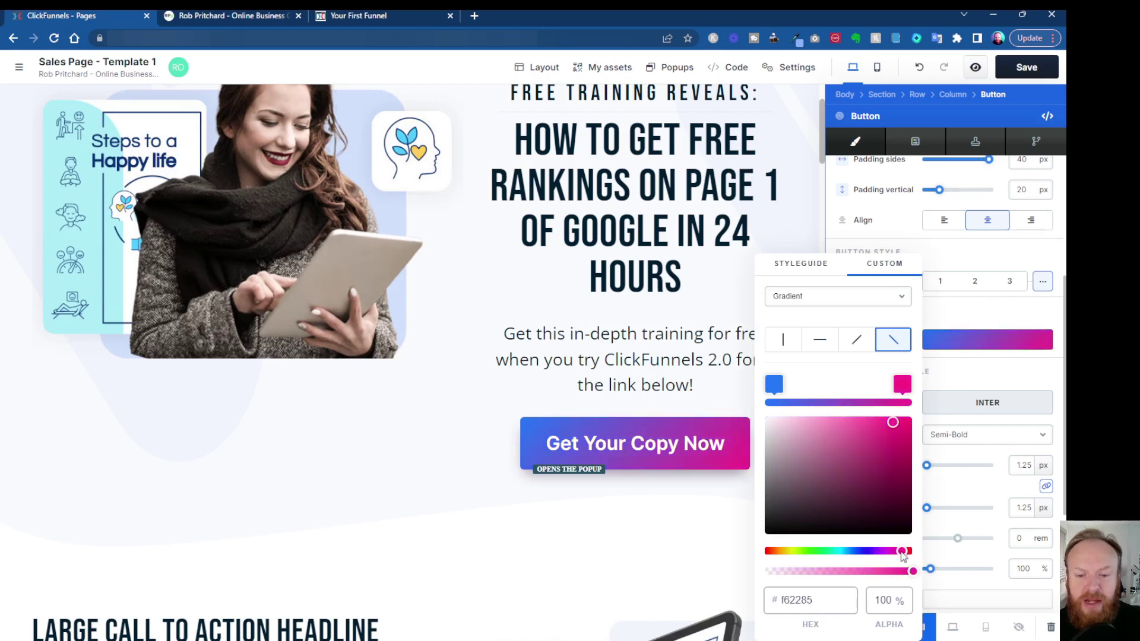
{"action": "mouse_move", "coordinate": [777, 383]}
{"action": "left_mouse_down"}
{"action": "mouse_move", "coordinate": [848, 397]}
{"action": "mouse_move", "coordinate": [774, 389]}
{"action": "left_mouse_up"}
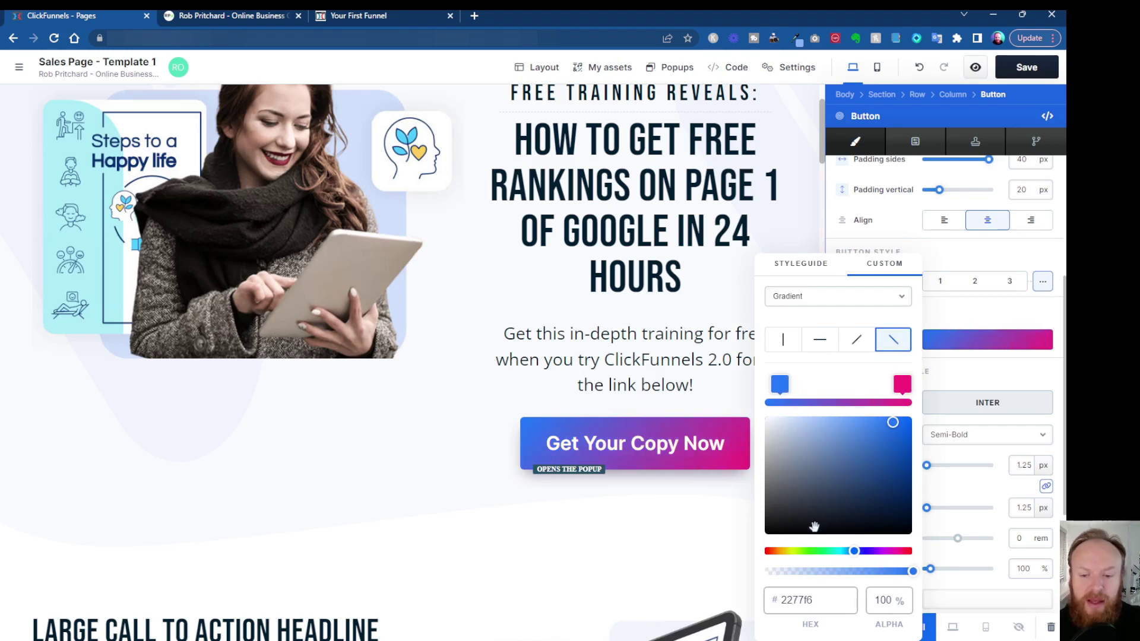
{"action": "left_click", "coordinate": [804, 552]}
{"action": "left_click_drag", "start_coordinate": [802, 553], "coordinate": [779, 553]}
{"action": "left_click", "coordinate": [959, 386]}
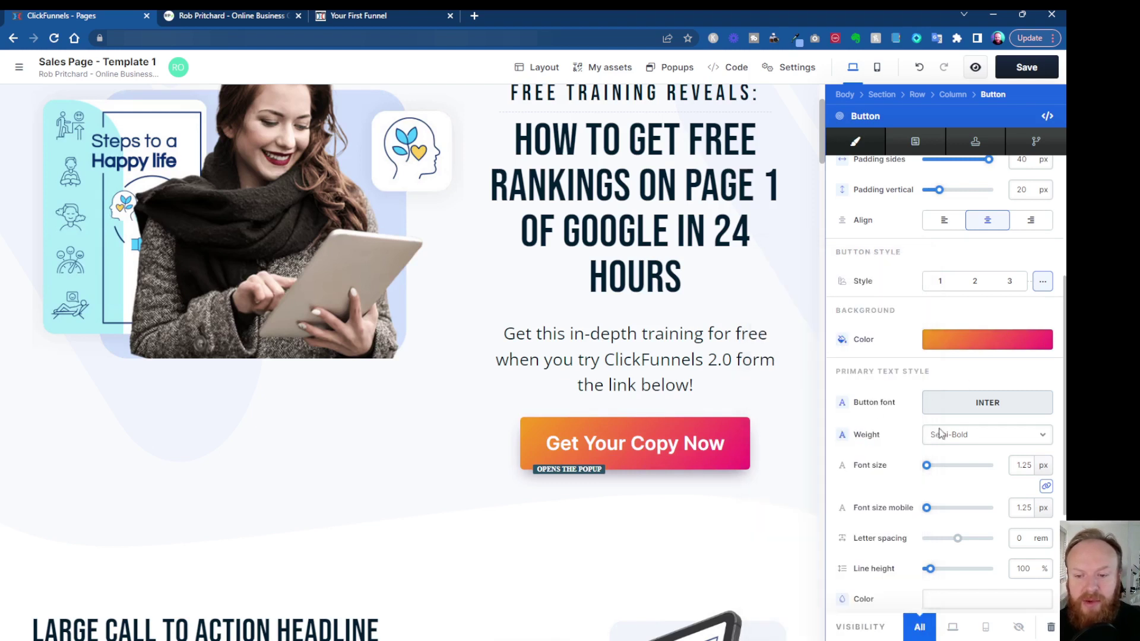
- Set the button text's weight to Bold and its font size to 34 px
{"action": "left_click", "coordinate": [1011, 433]}
{"action": "left_click", "coordinate": [966, 518]}
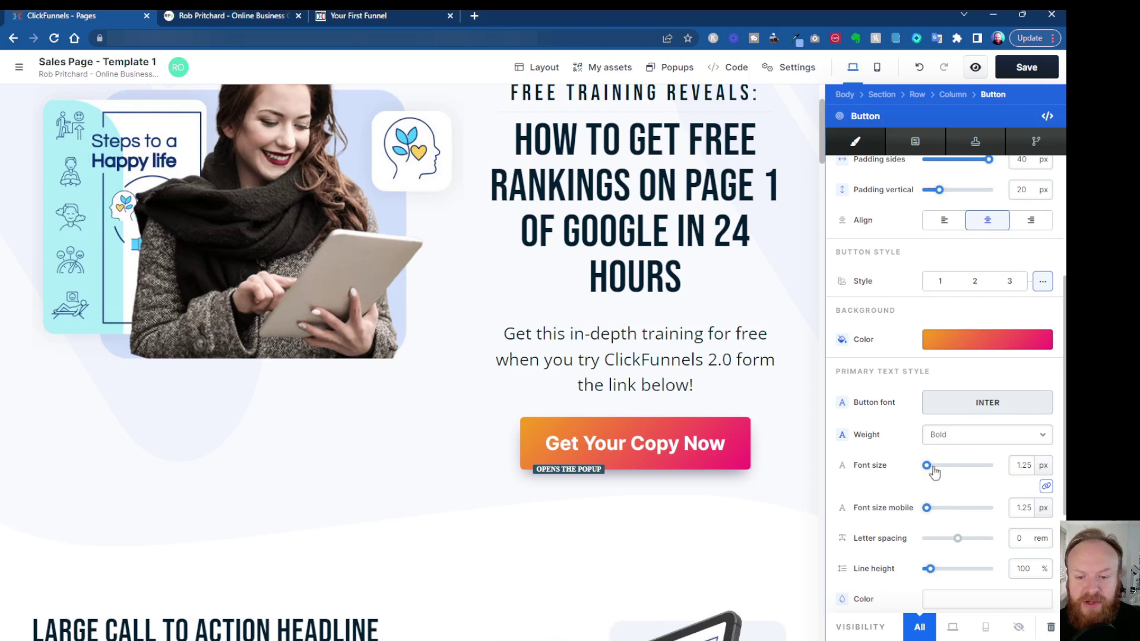
{"action": "left_click_drag", "start_coordinate": [928, 466], "coordinate": [951, 469]}
- Try red as the button's primary text color, keeping white as the final color
{"action": "scroll", "coordinate": [957, 517], "scroll_direction": "down", "scroll_amount": 3}
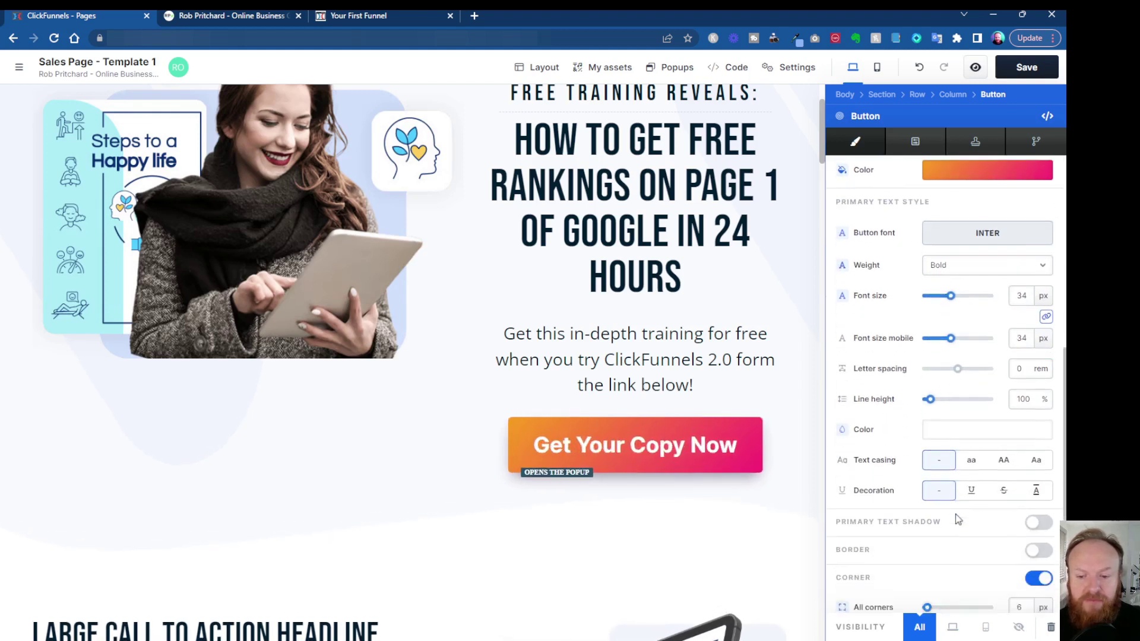
{"action": "left_click", "coordinate": [939, 411]}
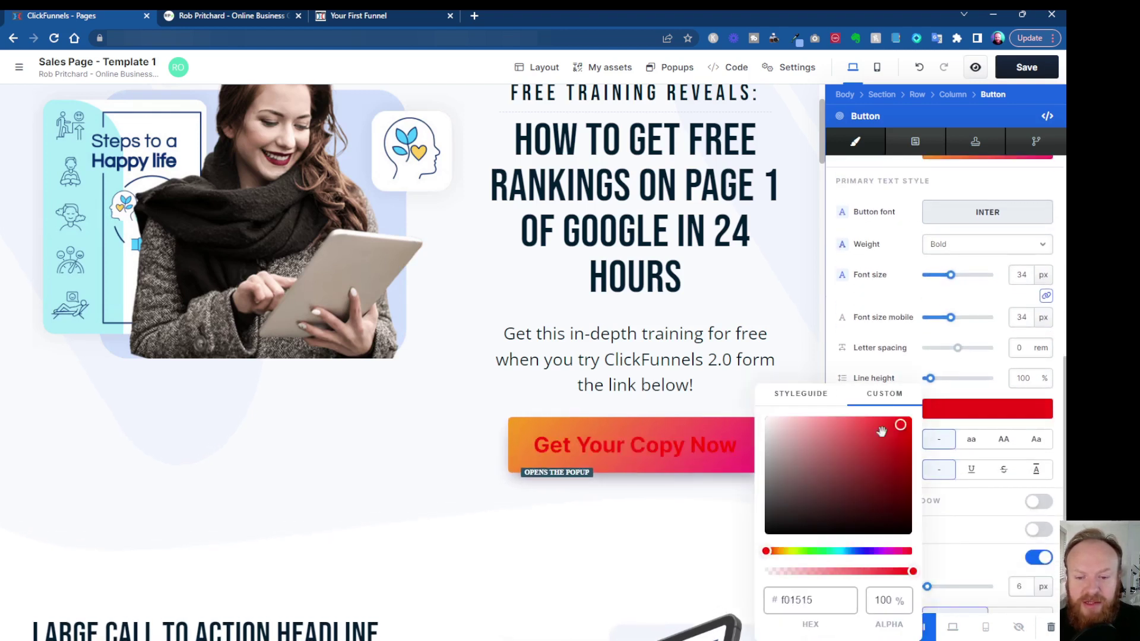
{"action": "left_click", "coordinate": [983, 418]}
- Enable the primary text shadow and set the button's outset shadow color to black 000000 at 100% alpha, closing the button's settings
{"action": "scroll", "coordinate": [950, 454], "scroll_direction": "down", "scroll_amount": 3}
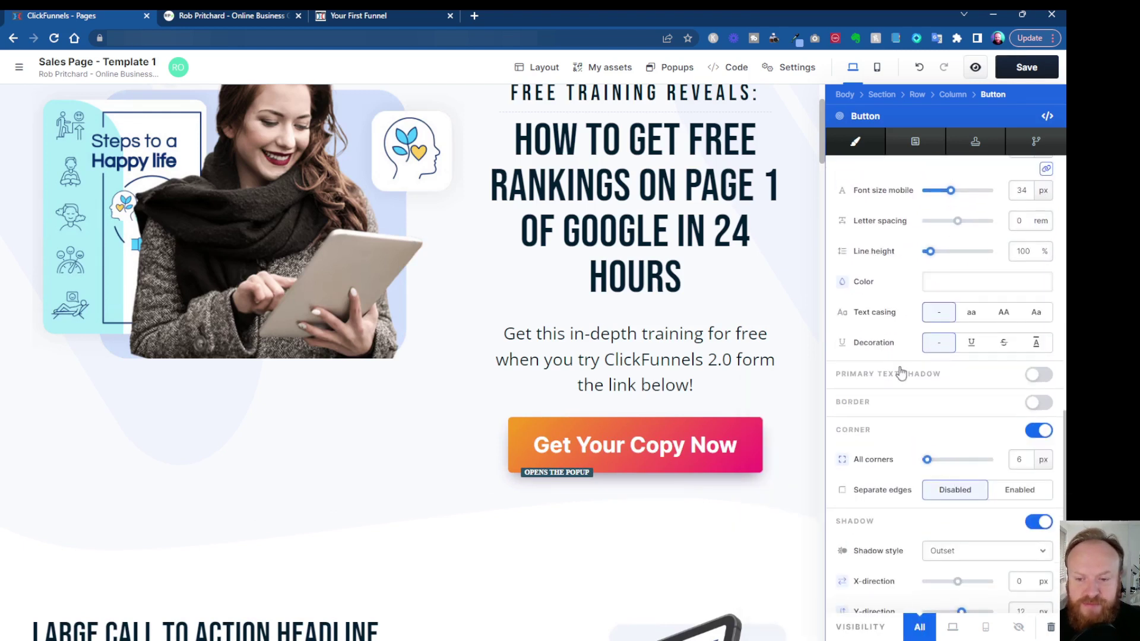
{"action": "left_click", "coordinate": [1037, 376]}
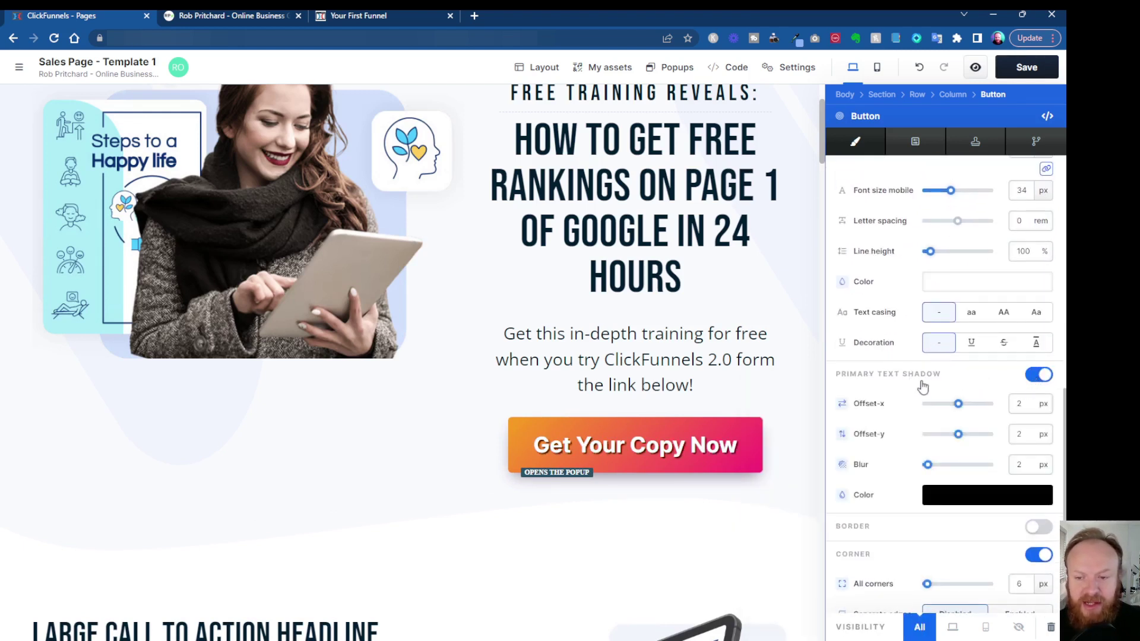
{"action": "scroll", "coordinate": [915, 389], "scroll_direction": "down", "scroll_amount": 5}
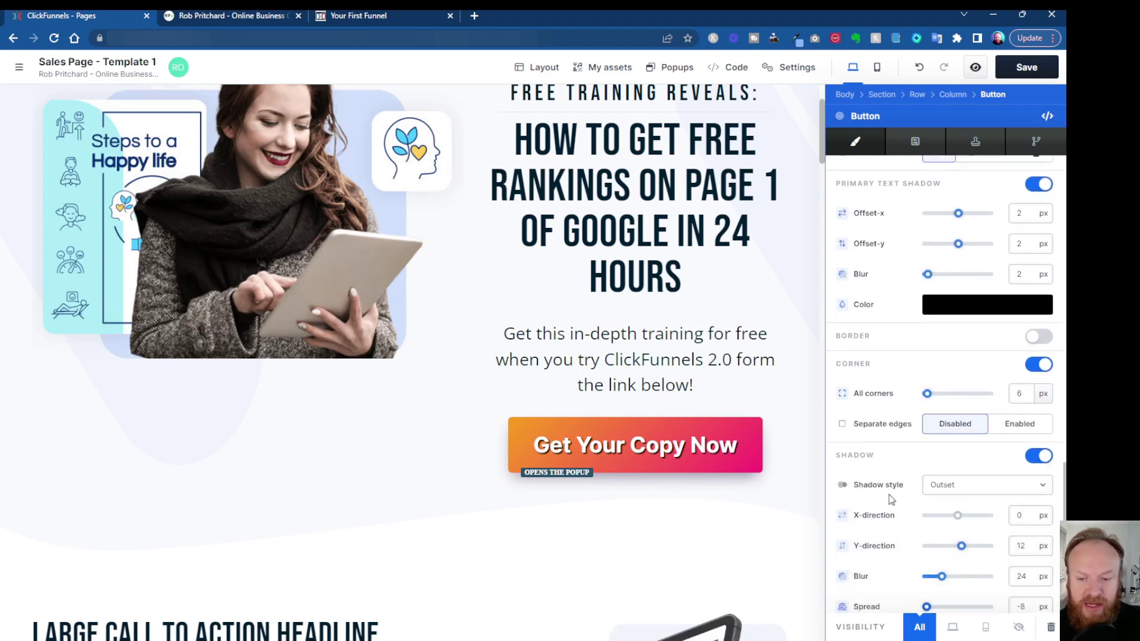
{"action": "scroll", "coordinate": [921, 507], "scroll_direction": "down", "scroll_amount": 2}
{"action": "left_click", "coordinate": [972, 542]}
{"action": "left_click_drag", "start_coordinate": [772, 529], "coordinate": [736, 547]}
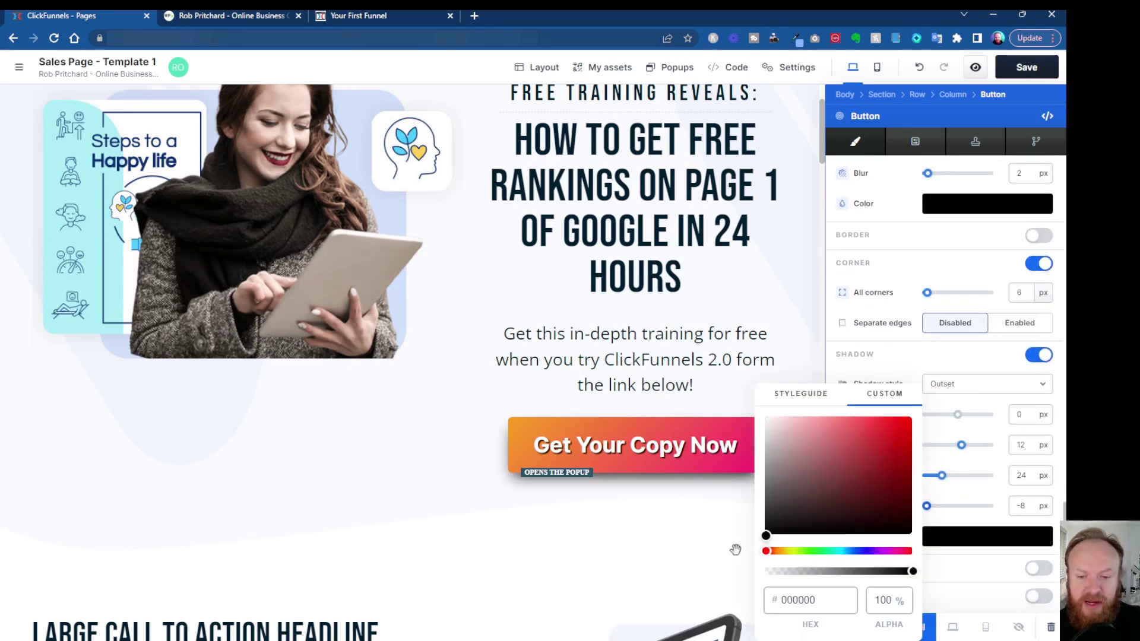
{"action": "left_click", "coordinate": [451, 488]}
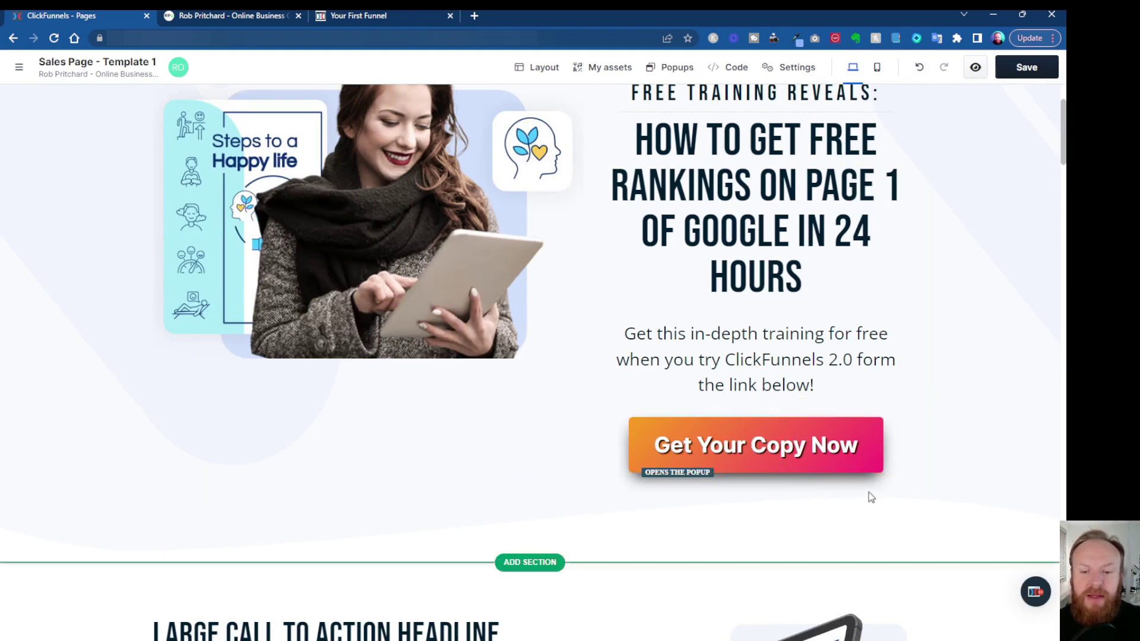
- Reopen the Get Your Copy Now button's settings and review its configuration, spacing, background and text style options
{"action": "left_click", "coordinate": [822, 431]}
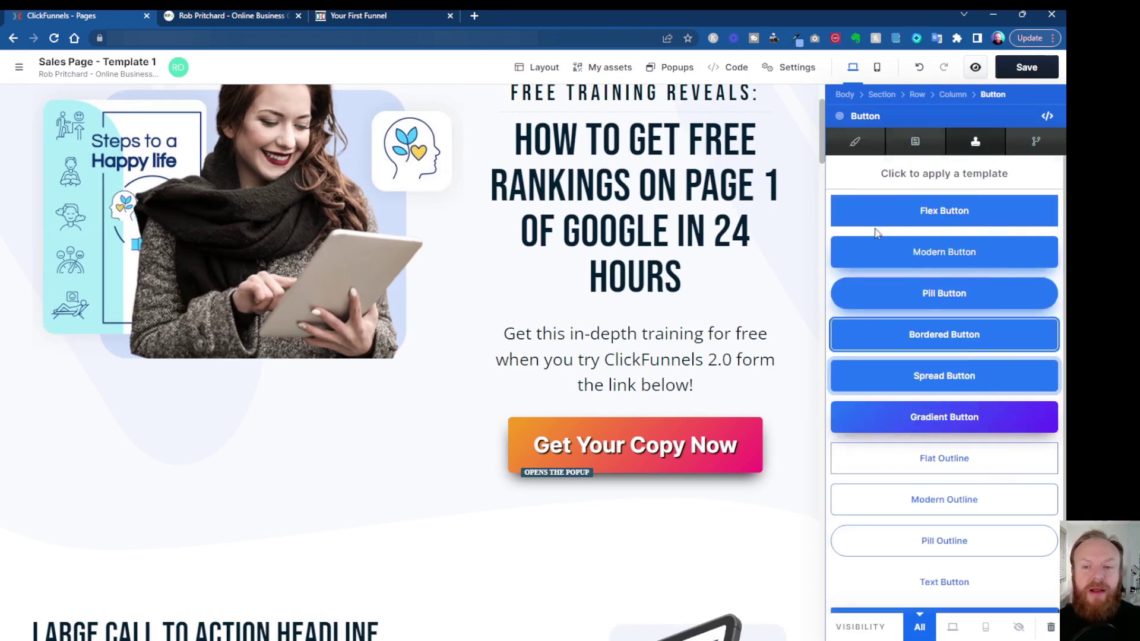
{"action": "left_click", "coordinate": [854, 143]}
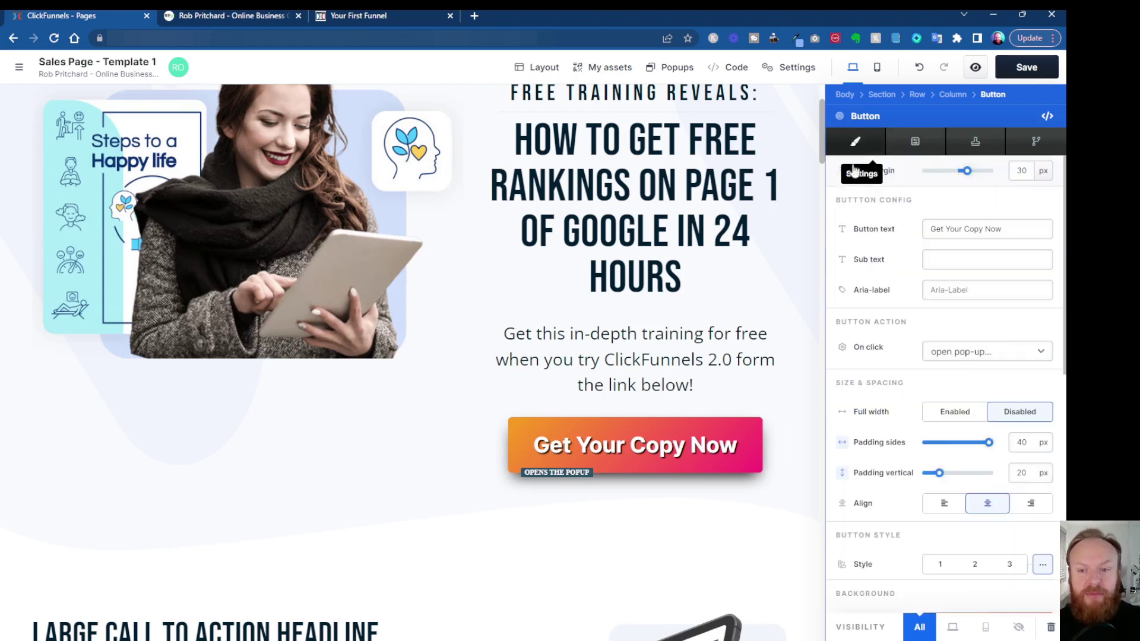
{"action": "scroll", "coordinate": [950, 496], "scroll_direction": "down", "scroll_amount": 4}
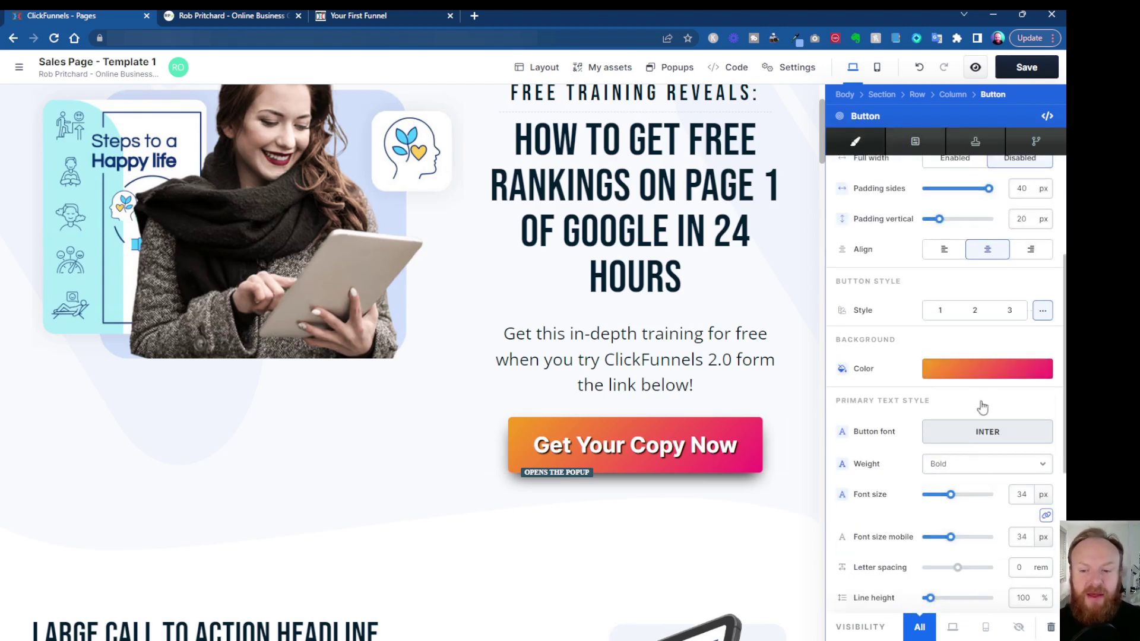
{"action": "scroll", "coordinate": [964, 459], "scroll_direction": "up", "scroll_amount": 4}
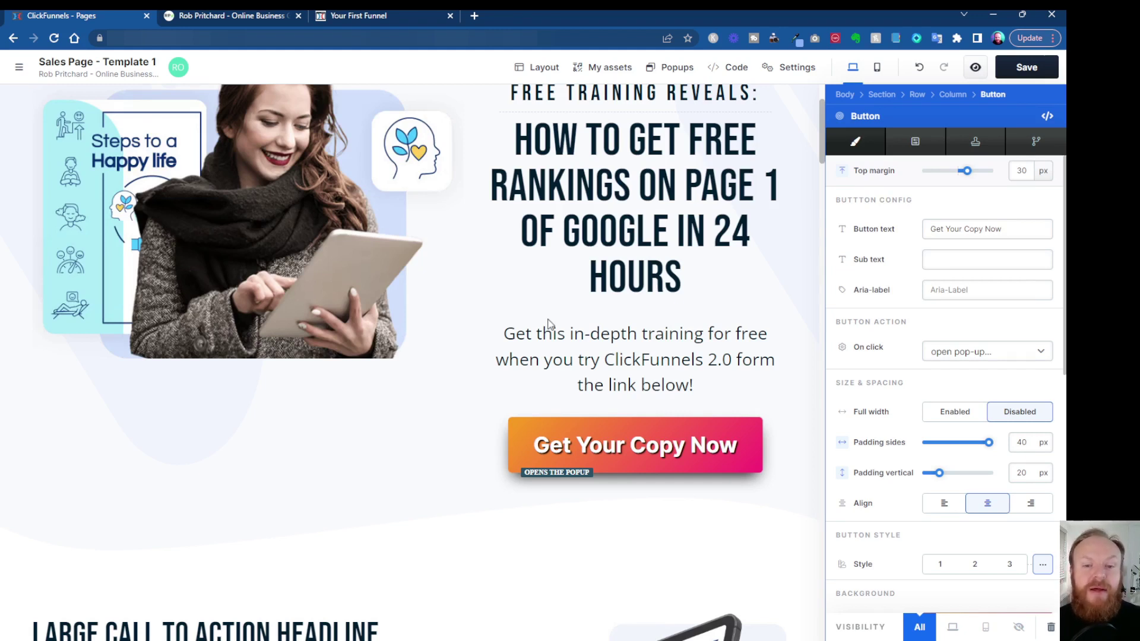
- Switch to the browser page presenting the Your First Funnel 30 Day Trial Bonuses
{"action": "scroll", "coordinate": [549, 324], "scroll_direction": "up", "scroll_amount": 2}
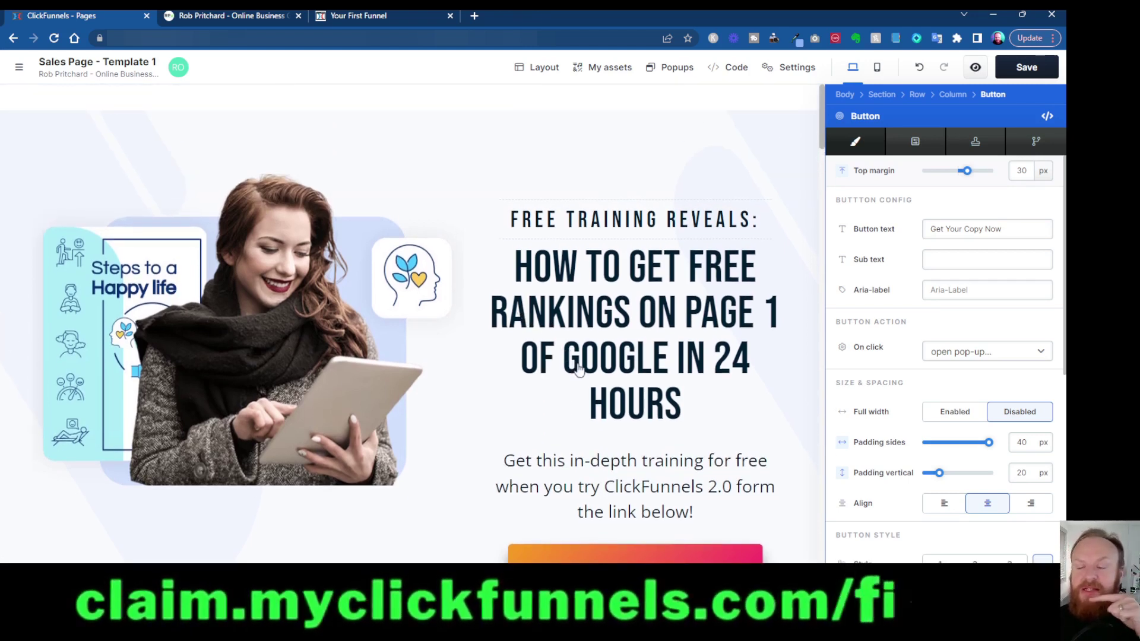
{"action": "left_click", "coordinate": [239, 16]}
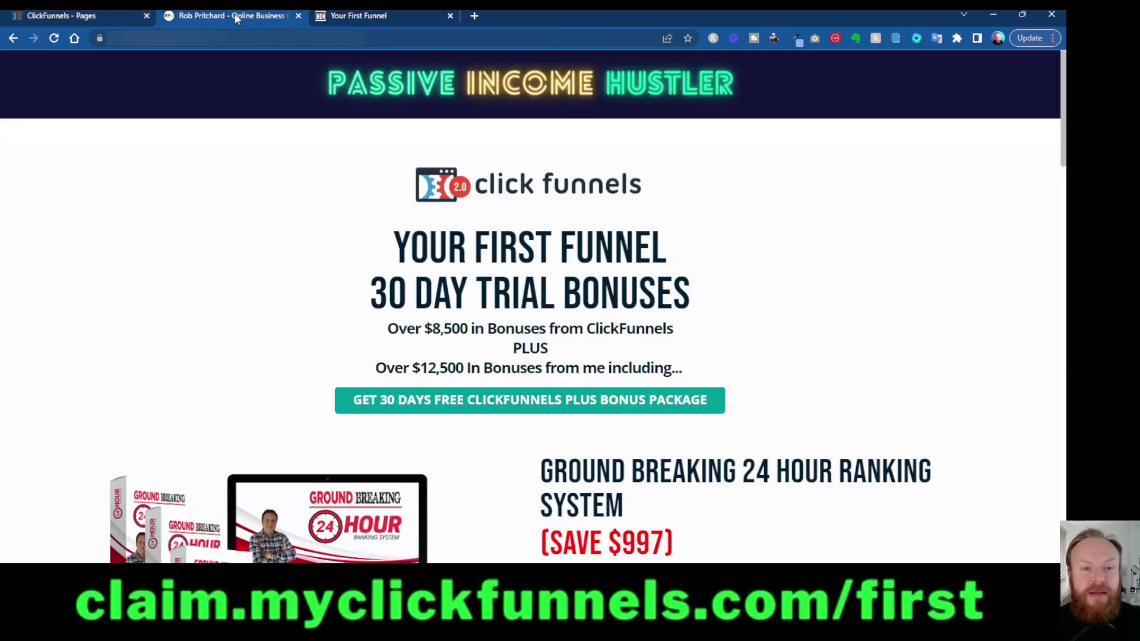